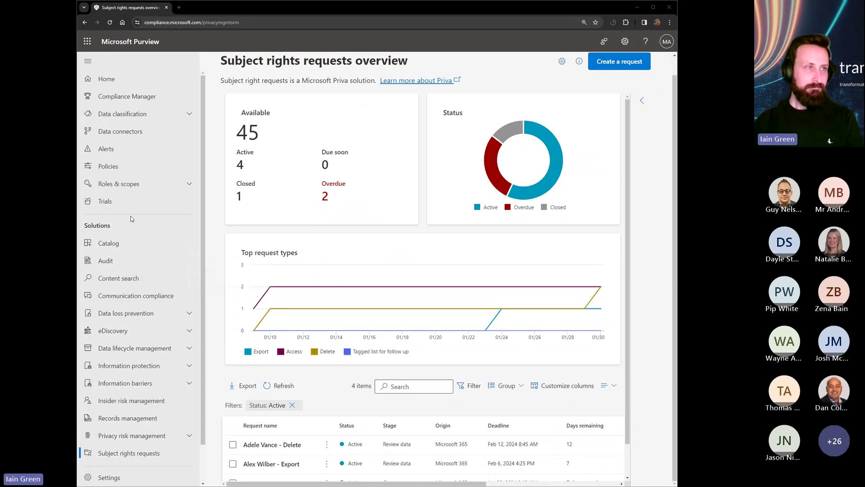
Expand the eDiscovery solution in the navigation to view its sub-entries
{"action": "scroll", "coordinate": [131, 218], "scroll_direction": "down", "scroll_amount": 1}
{"action": "scroll", "coordinate": [135, 315], "scroll_direction": "up", "scroll_amount": 1}
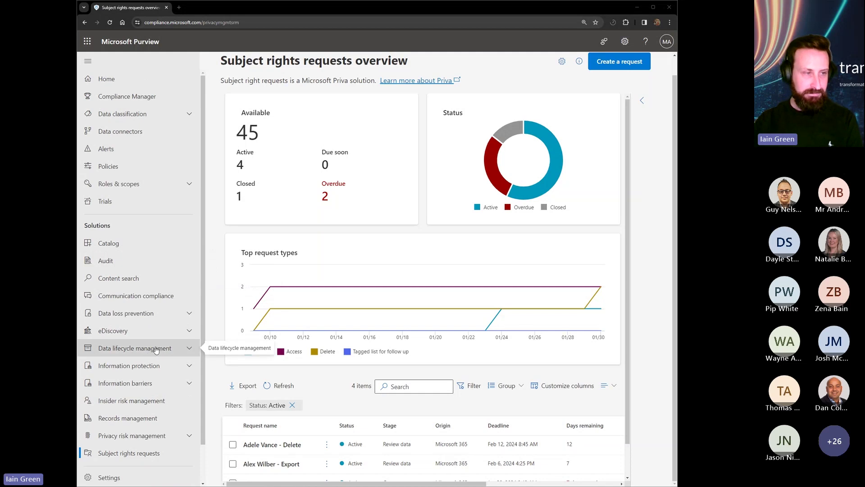
{"action": "left_click", "coordinate": [150, 330]}
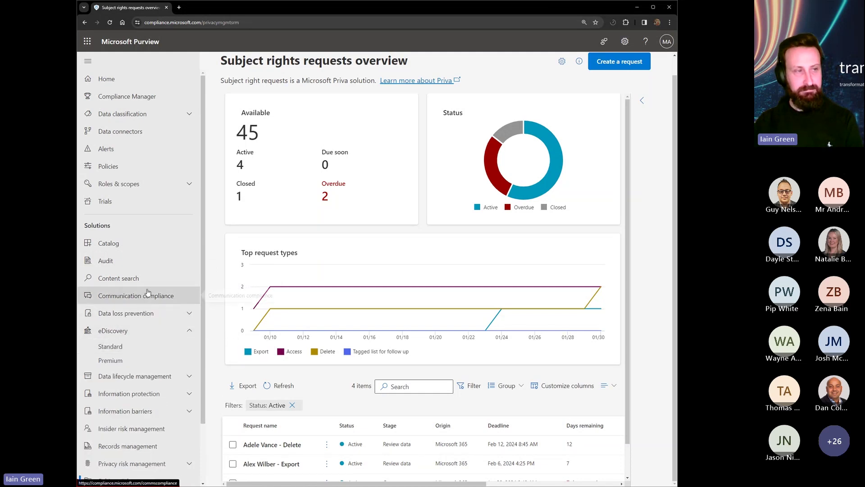
{"action": "scroll", "coordinate": [149, 288], "scroll_direction": "down", "scroll_amount": 2}
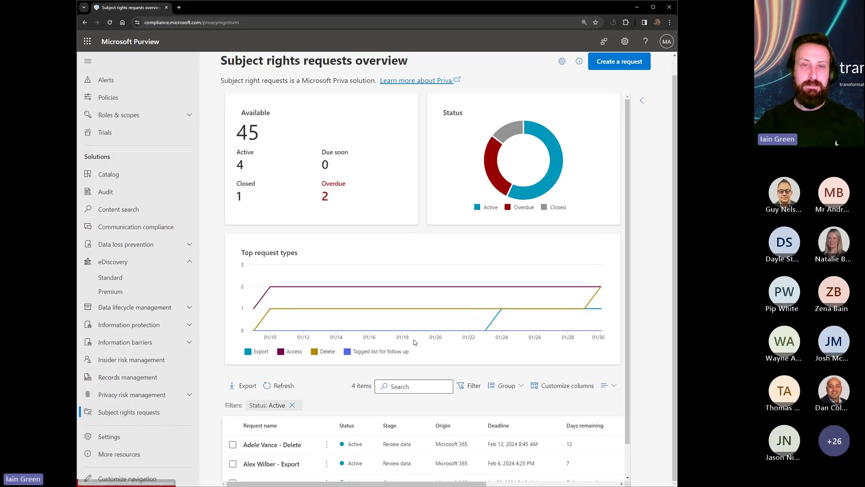
Review the subject rights requests overview, including the status figures, the top request types chart and the list of active requests
{"action": "mouse_move", "coordinate": [343, 297]}
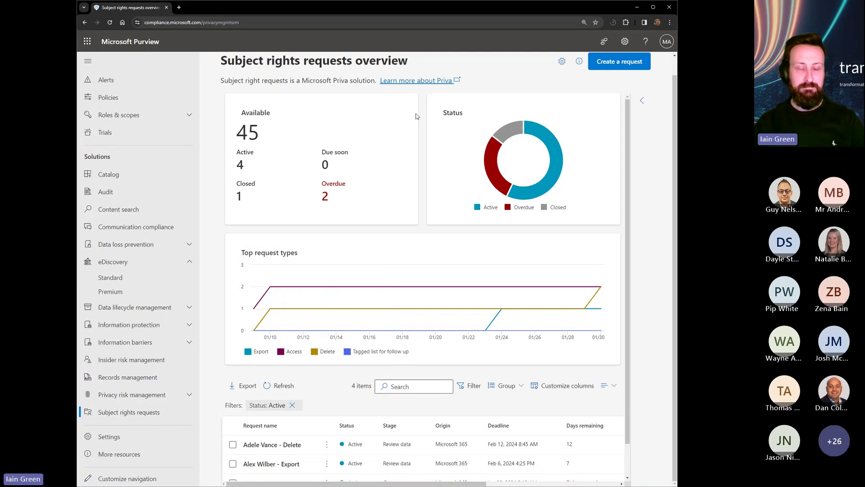
{"action": "scroll", "coordinate": [435, 188], "scroll_direction": "up", "scroll_amount": 1}
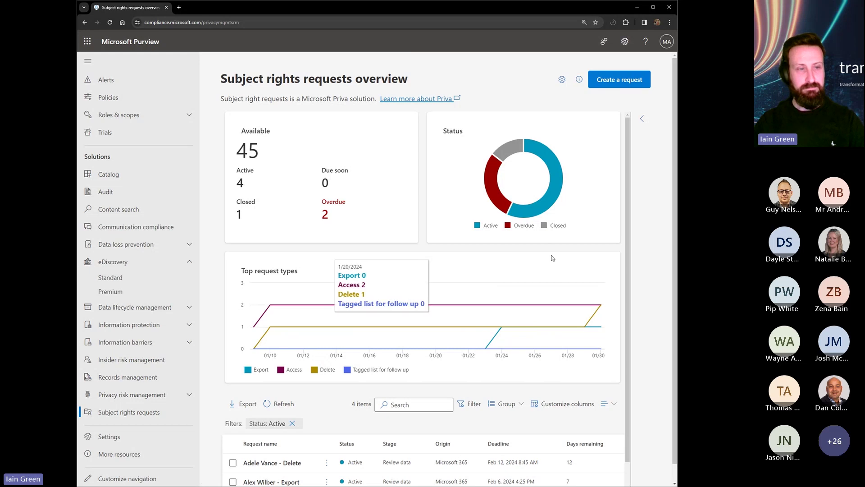
{"action": "scroll", "coordinate": [488, 283], "scroll_direction": "down", "scroll_amount": 1}
{"action": "scroll", "coordinate": [345, 367], "scroll_direction": "down", "scroll_amount": 1}
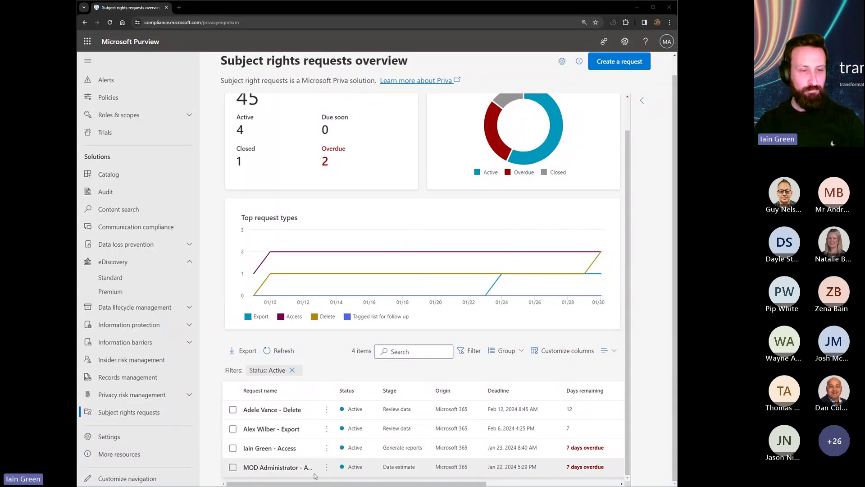
{"action": "scroll", "coordinate": [289, 253], "scroll_direction": "up", "scroll_amount": 1}
Expand the data request templates beside the overview and look over their introduction and available templates
{"action": "left_click", "coordinate": [634, 62]}
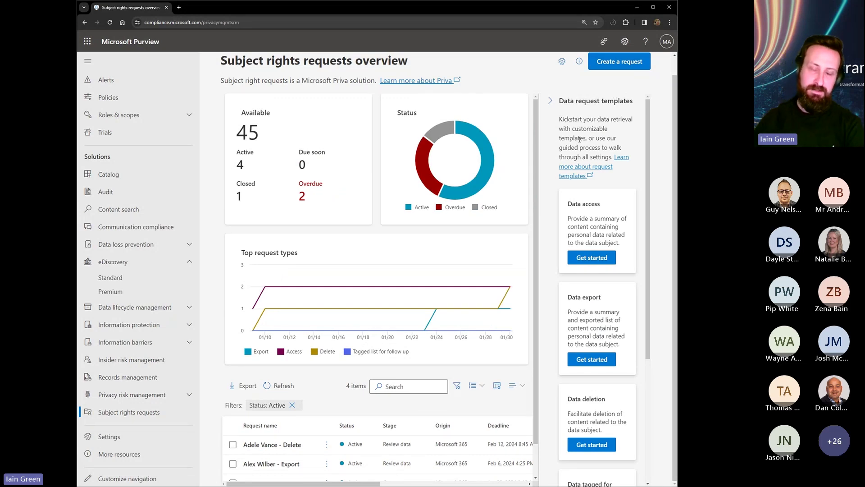
{"action": "scroll", "coordinate": [580, 139], "scroll_direction": "down", "scroll_amount": 1}
{"action": "scroll", "coordinate": [579, 138], "scroll_direction": "up", "scroll_amount": 1}
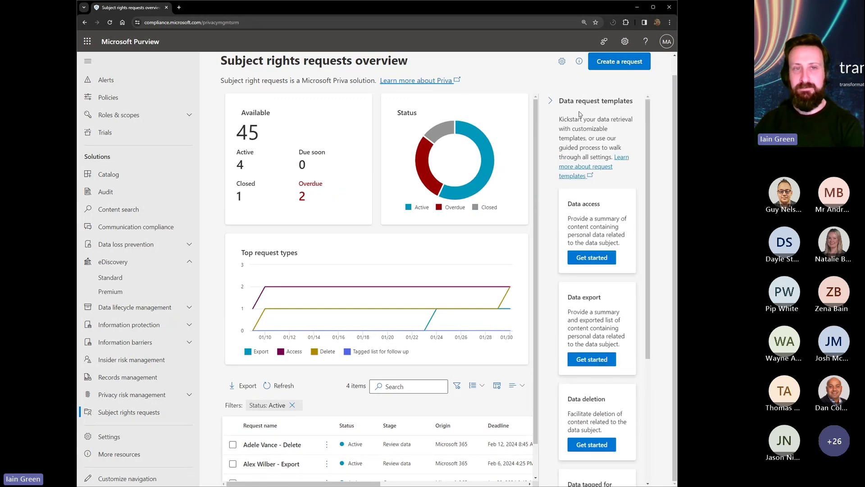
{"action": "scroll", "coordinate": [577, 156], "scroll_direction": "down", "scroll_amount": 2}
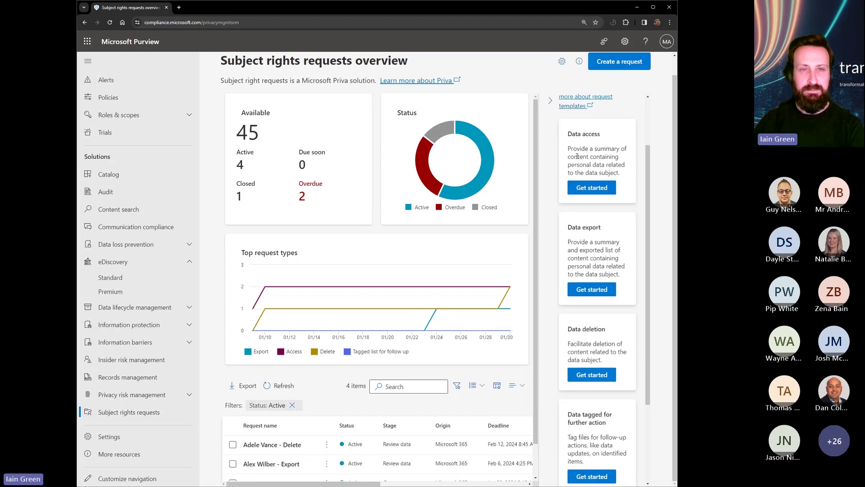
{"action": "scroll", "coordinate": [578, 156], "scroll_direction": "up", "scroll_amount": 2}
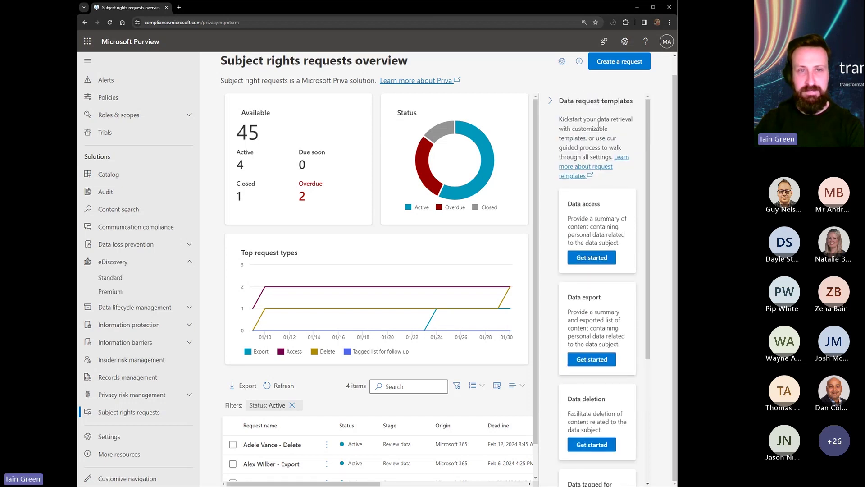
{"action": "scroll", "coordinate": [598, 125], "scroll_direction": "down", "scroll_amount": 3}
{"action": "scroll", "coordinate": [598, 125], "scroll_direction": "up", "scroll_amount": 1}
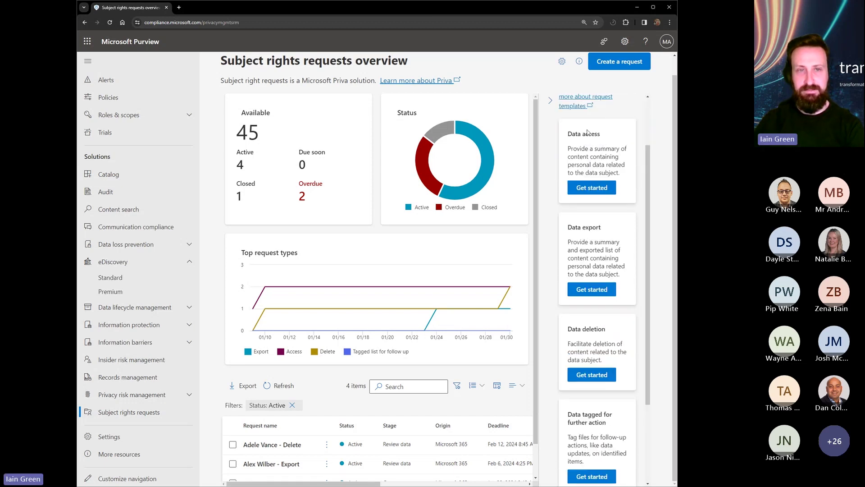
Examine the Data access, Data export, Data deletion, Data tagged for further action and Custom template descriptions
{"action": "left_click_drag", "start_coordinate": [568, 138], "coordinate": [606, 138]}
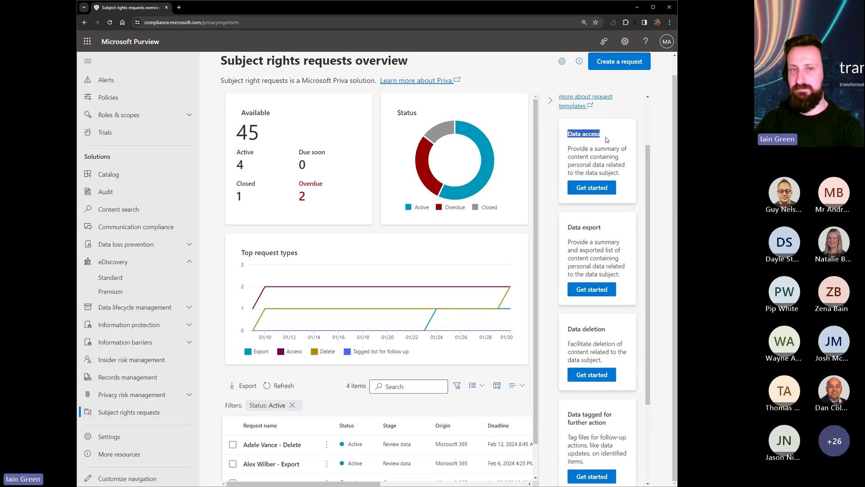
{"action": "left_click_drag", "start_coordinate": [568, 228], "coordinate": [601, 229]}
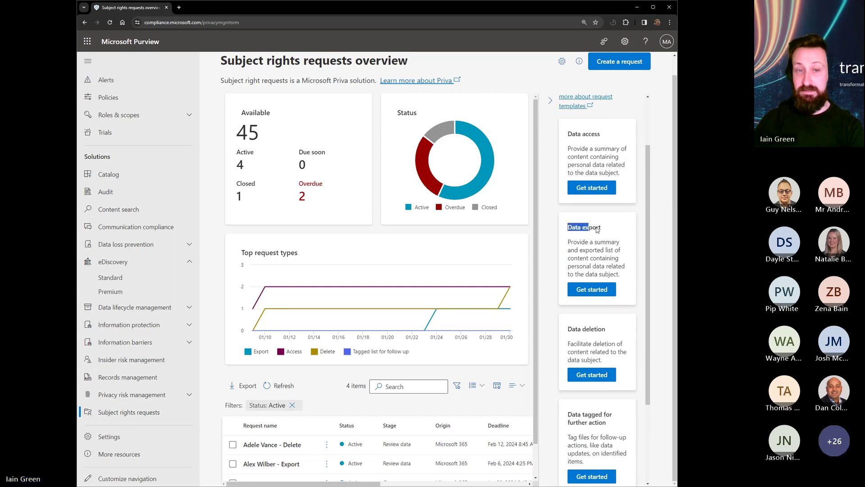
{"action": "scroll", "coordinate": [586, 360], "scroll_direction": "down", "scroll_amount": 1}
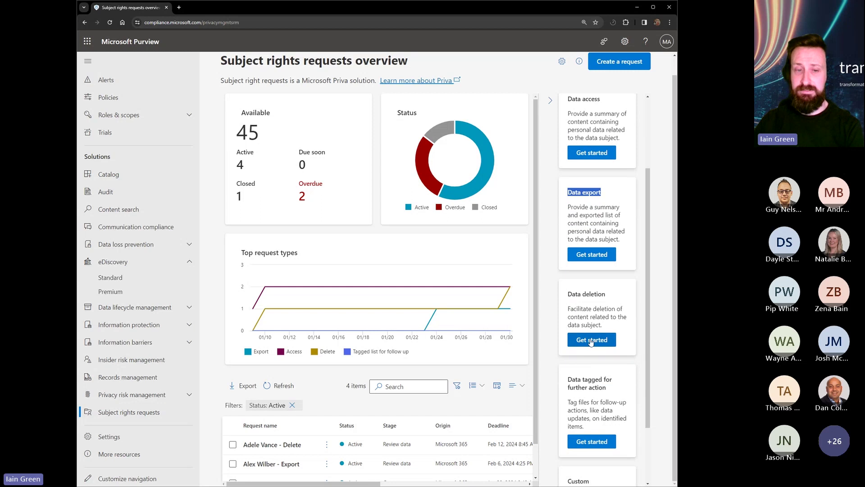
{"action": "scroll", "coordinate": [594, 405], "scroll_direction": "down", "scroll_amount": 2}
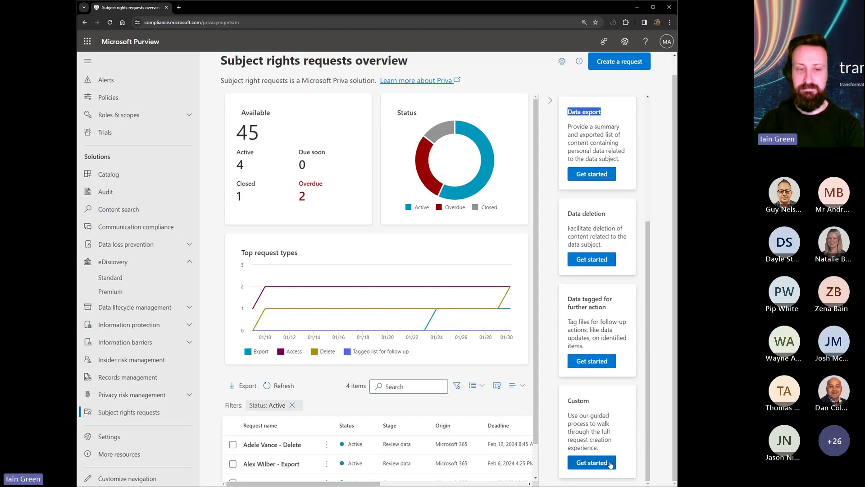
{"action": "scroll", "coordinate": [639, 352], "scroll_direction": "up", "scroll_amount": 5}
{"action": "left_click", "coordinate": [629, 291]}
{"action": "scroll", "coordinate": [628, 302], "scroll_direction": "down", "scroll_amount": 2}
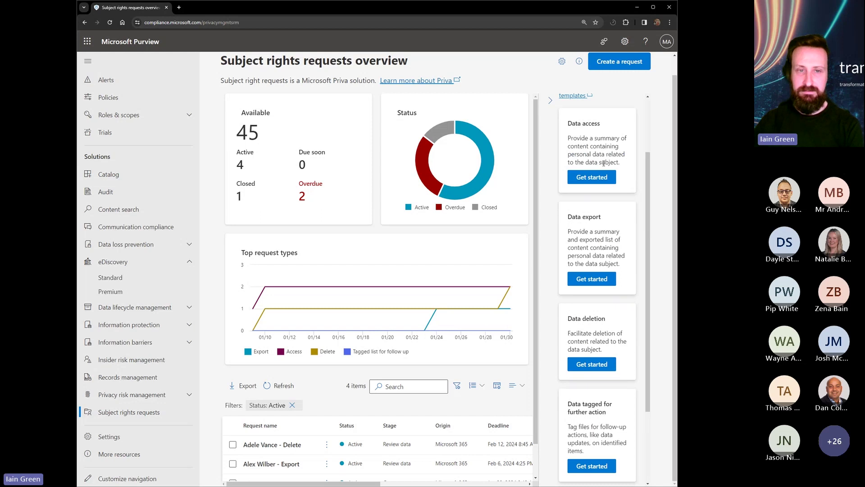
Start a request from the Data access template and set the relationship to organization to Customer
{"action": "left_click", "coordinate": [601, 178]}
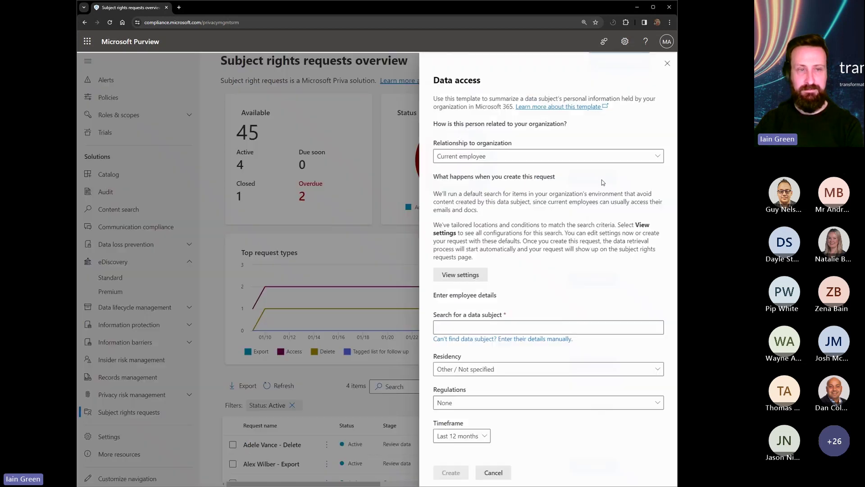
{"action": "left_click", "coordinate": [547, 156]}
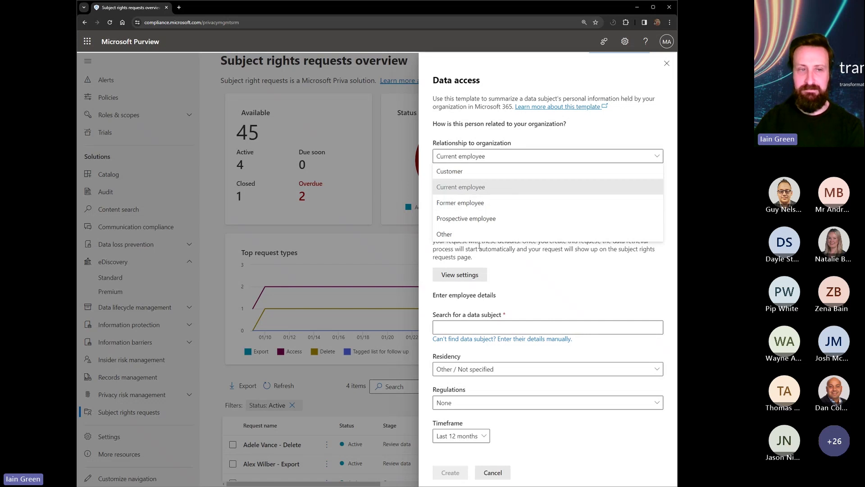
{"action": "left_click", "coordinate": [466, 171]}
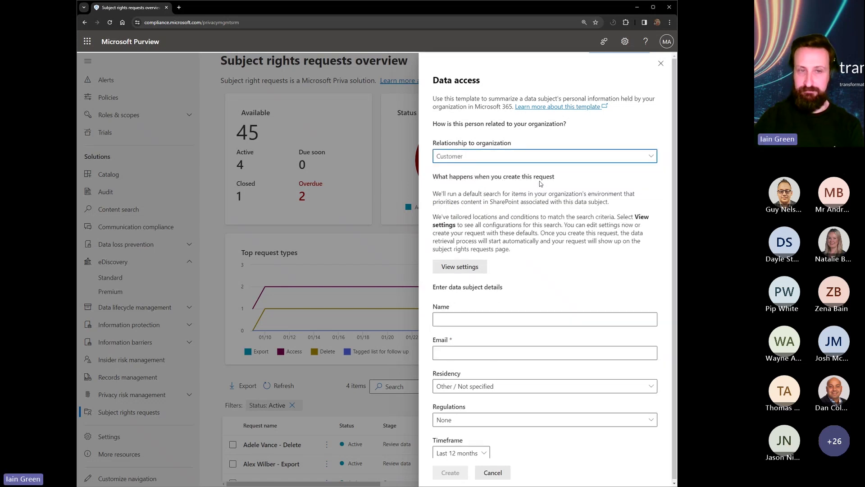
{"action": "left_click", "coordinate": [525, 163]}
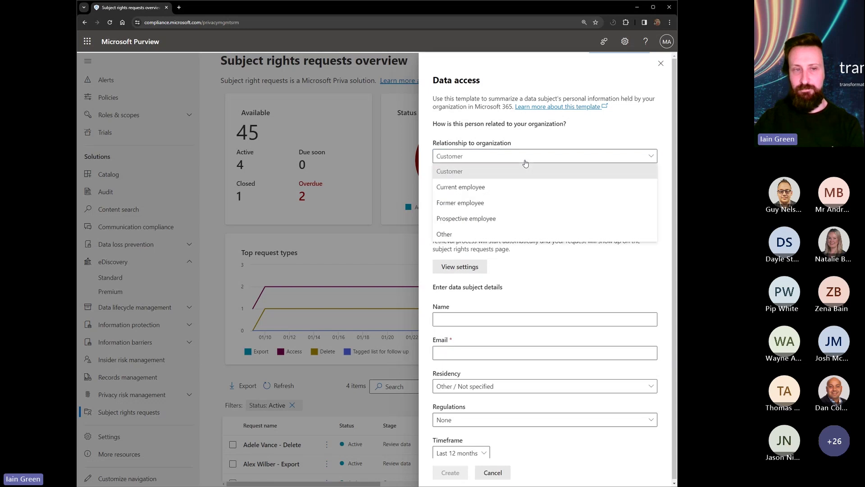
{"action": "left_click", "coordinate": [526, 163]}
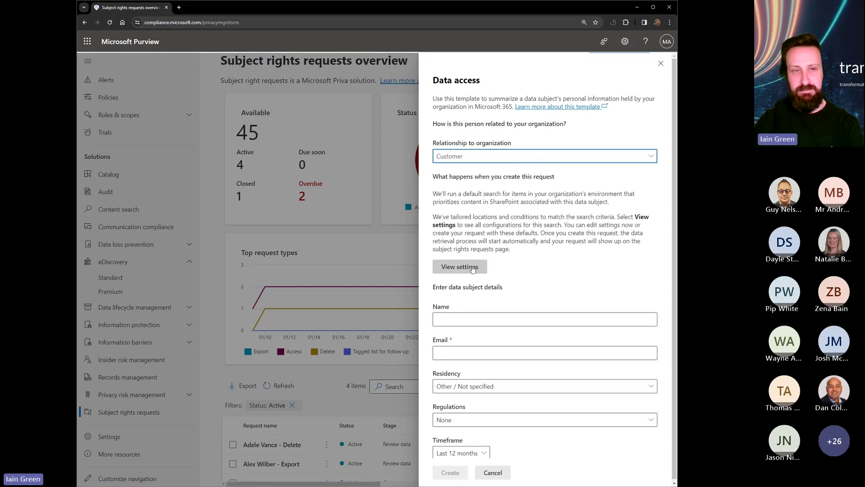
View the preconfigured settings for the Customer request, then return and read the explanation of the tailored locations and conditions
{"action": "left_click", "coordinate": [459, 267]}
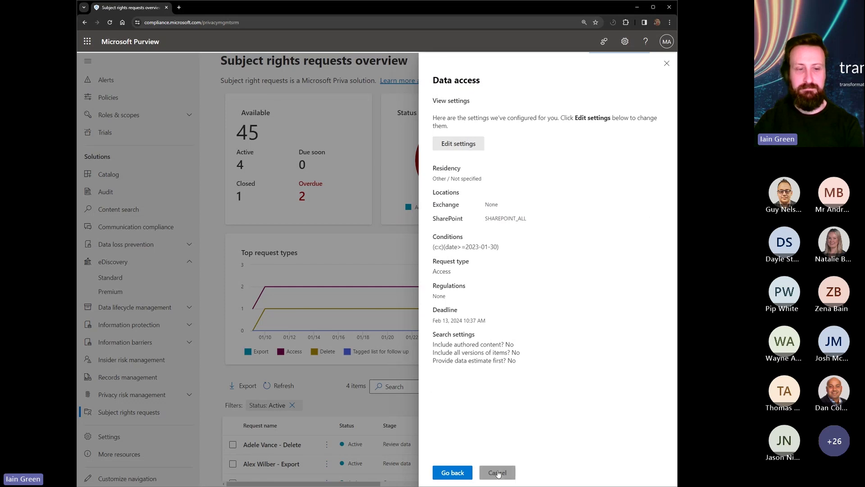
{"action": "left_click", "coordinate": [453, 472]}
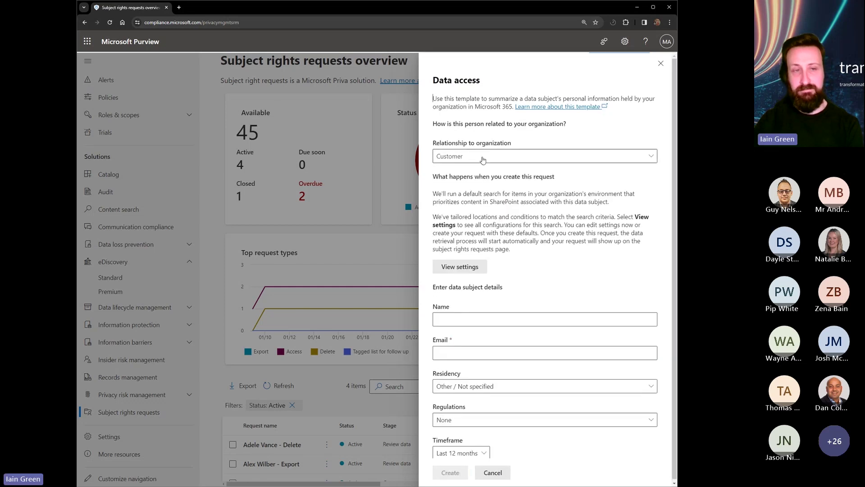
{"action": "left_click_drag", "start_coordinate": [541, 267], "coordinate": [439, 217]}
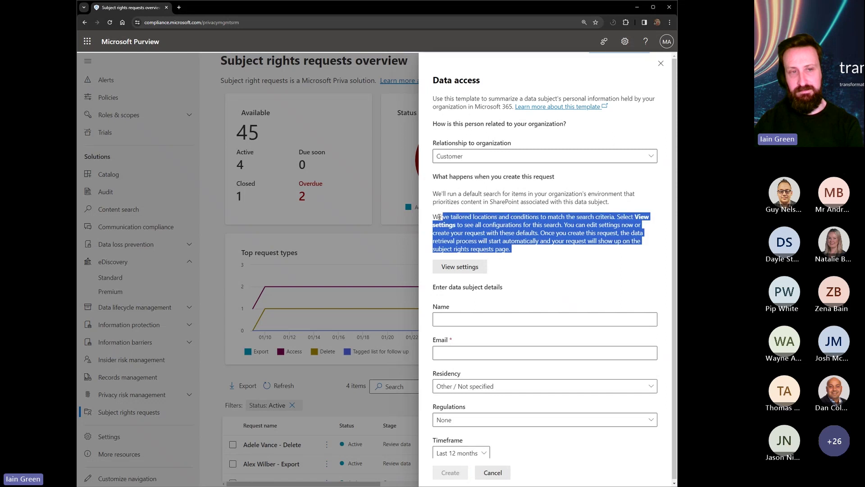
{"action": "left_click", "coordinate": [471, 225]}
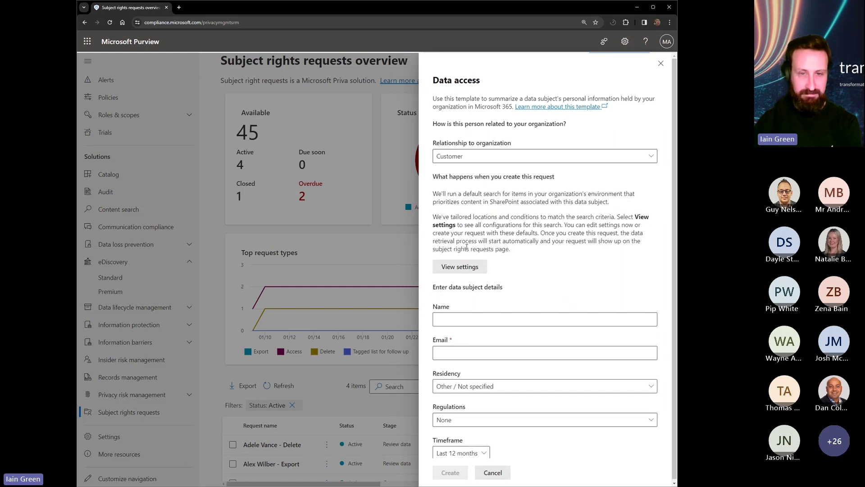
Reopen the Customer request's configured settings, examine its locations, conditions and search settings, and return to the request form
{"action": "left_click", "coordinate": [471, 266]}
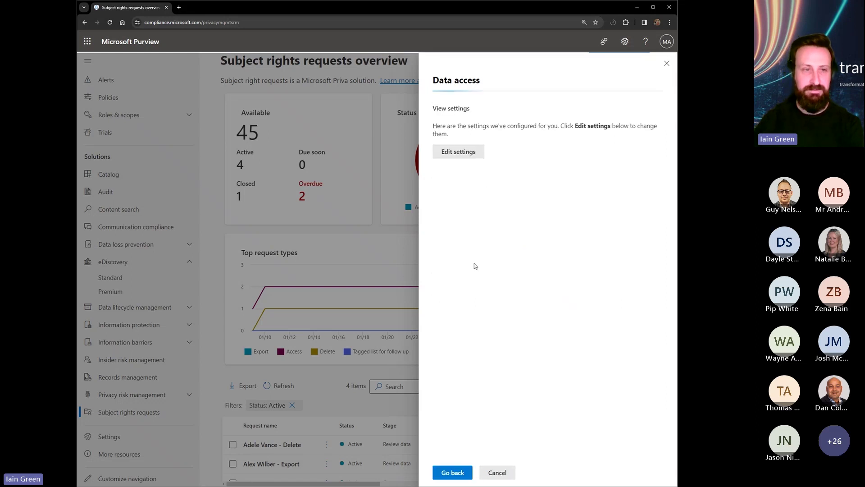
{"action": "left_click_drag", "start_coordinate": [529, 366], "coordinate": [434, 247]}
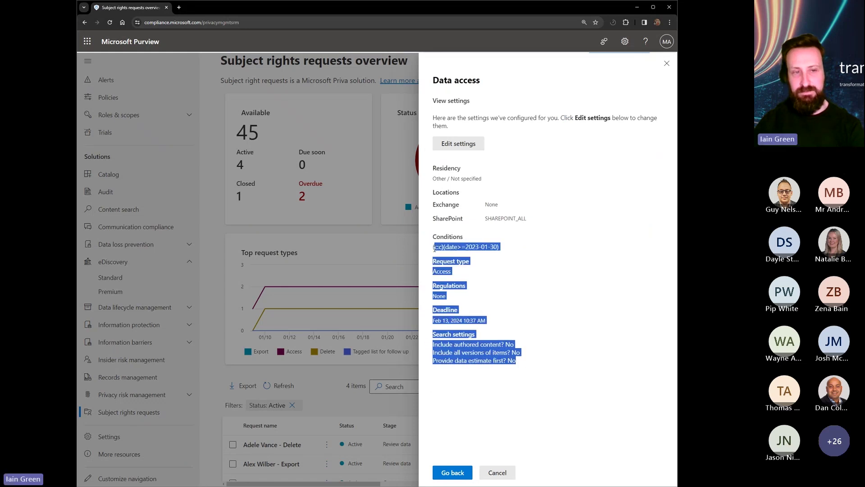
{"action": "left_click", "coordinate": [586, 294]}
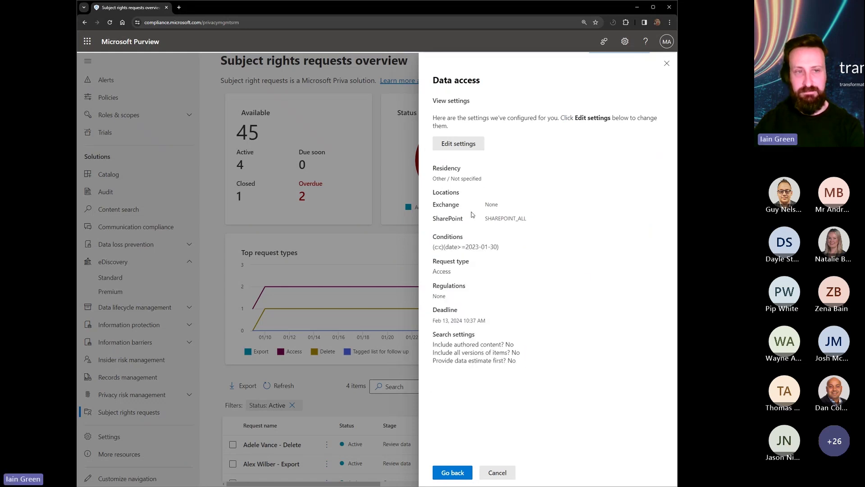
{"action": "left_click_drag", "start_coordinate": [485, 204], "coordinate": [525, 214]}
{"action": "left_click", "coordinate": [505, 341]}
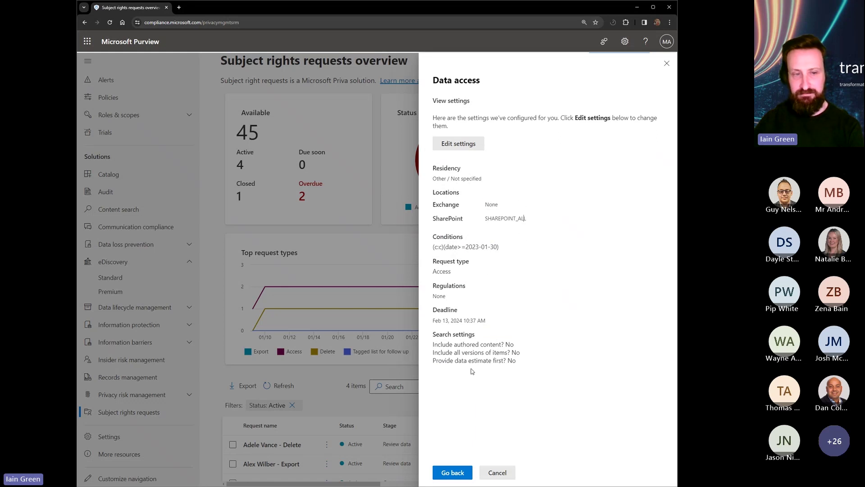
{"action": "left_click_drag", "start_coordinate": [527, 360], "coordinate": [482, 352]}
{"action": "left_click", "coordinate": [488, 346]}
{"action": "left_click", "coordinate": [500, 412]}
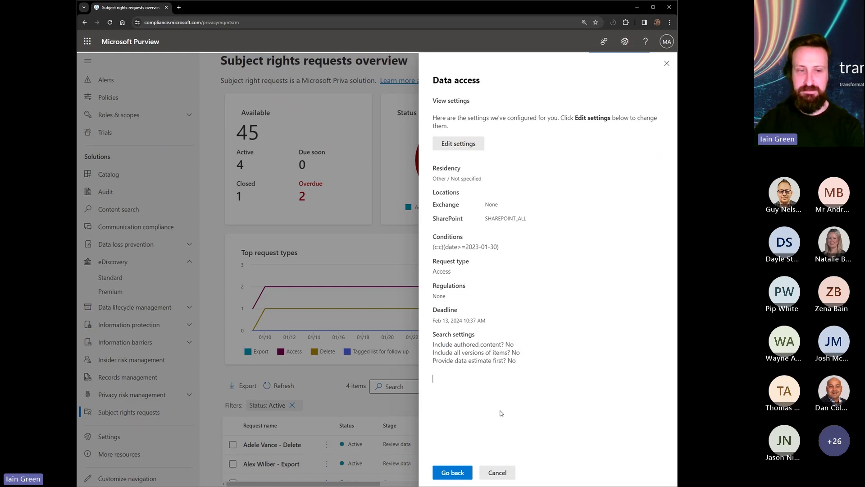
{"action": "left_click", "coordinate": [447, 476]}
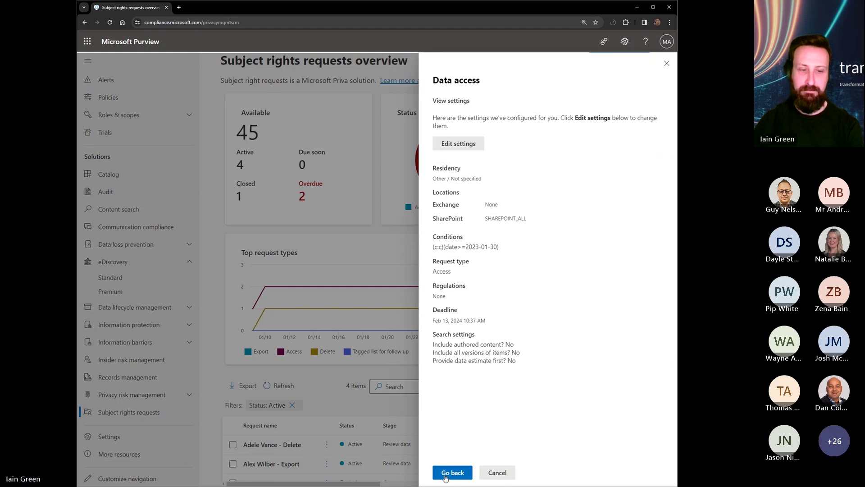
Set the relationship to organization to Current employee and check the search settings configured for it, including authored content
{"action": "left_click", "coordinate": [513, 157]}
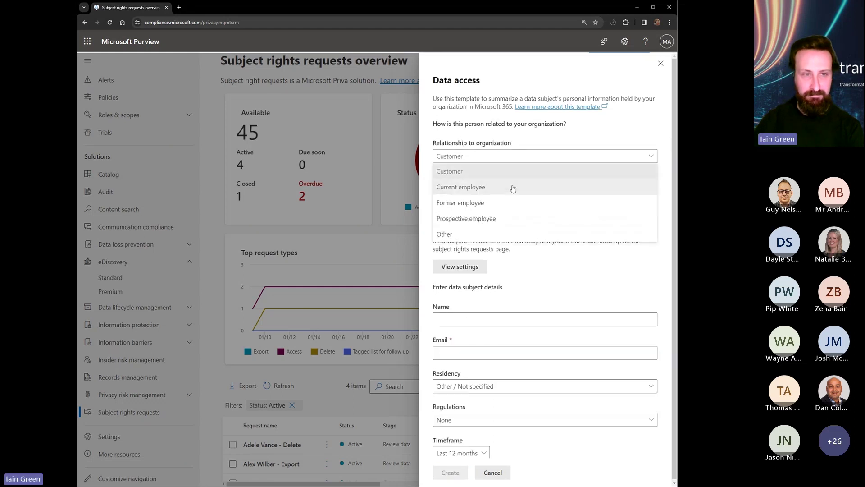
{"action": "left_click", "coordinate": [507, 189]}
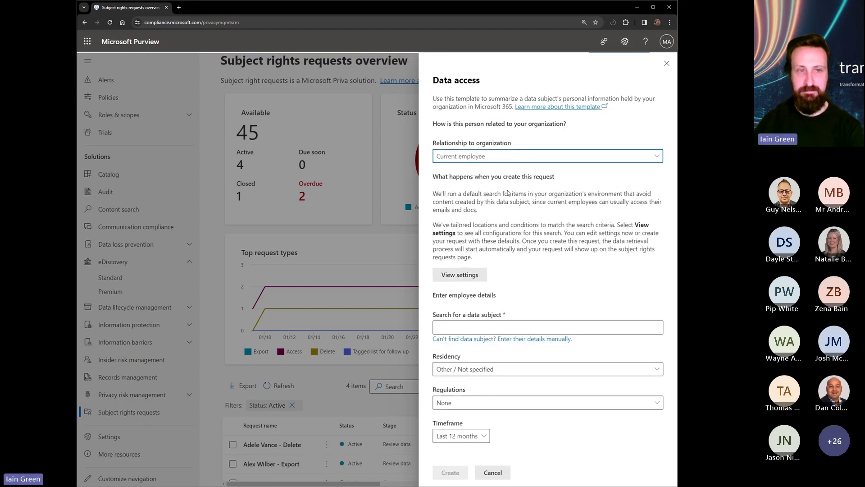
{"action": "left_click", "coordinate": [474, 276]}
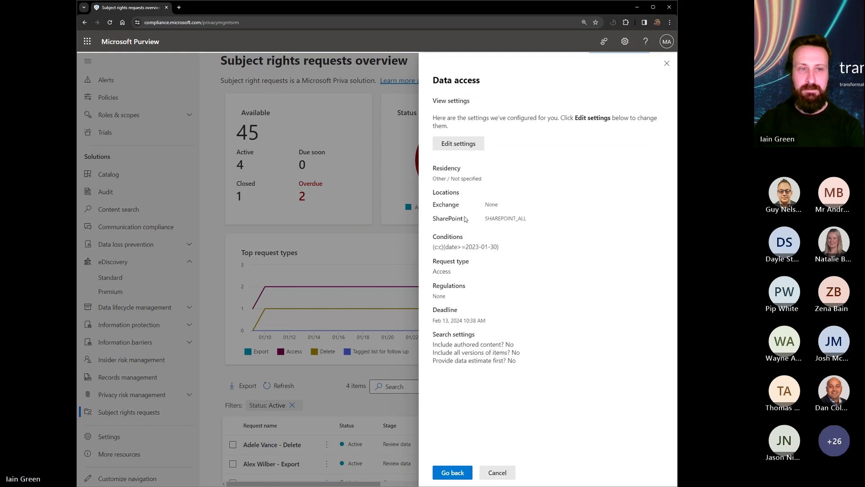
{"action": "left_click_drag", "start_coordinate": [442, 344], "coordinate": [494, 344]}
{"action": "left_click", "coordinate": [494, 391]}
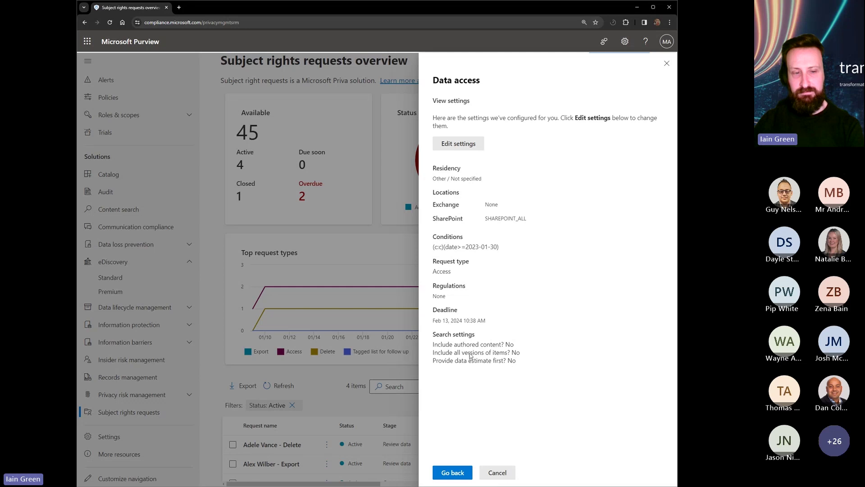
Return to the Current employee data access form and set the residency to United Kingdom
{"action": "left_click", "coordinate": [463, 472]}
{"action": "left_click", "coordinate": [498, 164]}
{"action": "left_click", "coordinate": [544, 273]}
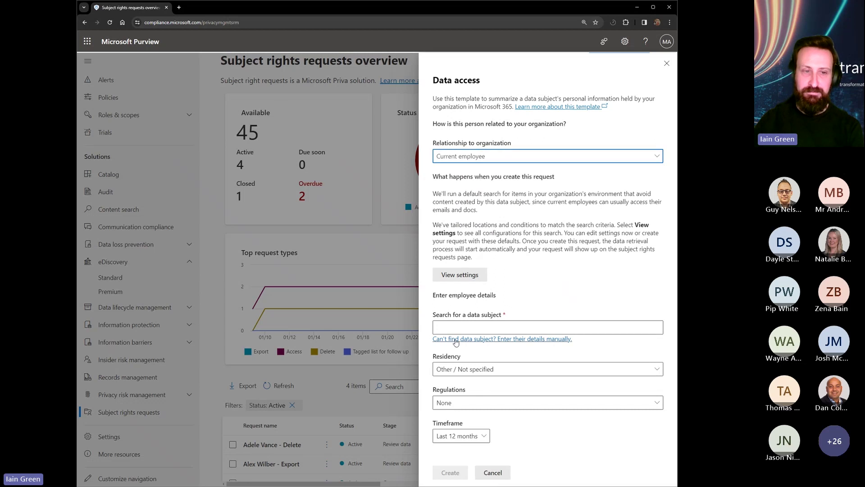
{"action": "left_click", "coordinate": [464, 328]}
{"action": "left_click", "coordinate": [478, 368]}
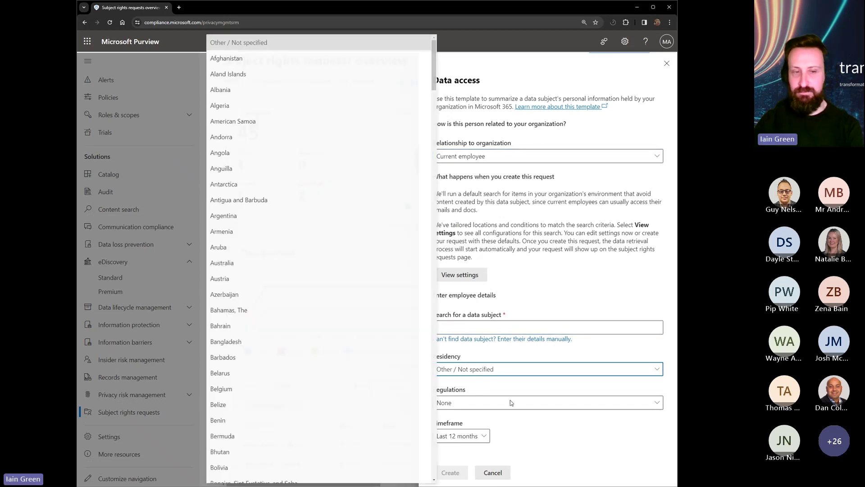
{"action": "scroll", "coordinate": [341, 261], "scroll_direction": "down", "scroll_amount": 5}
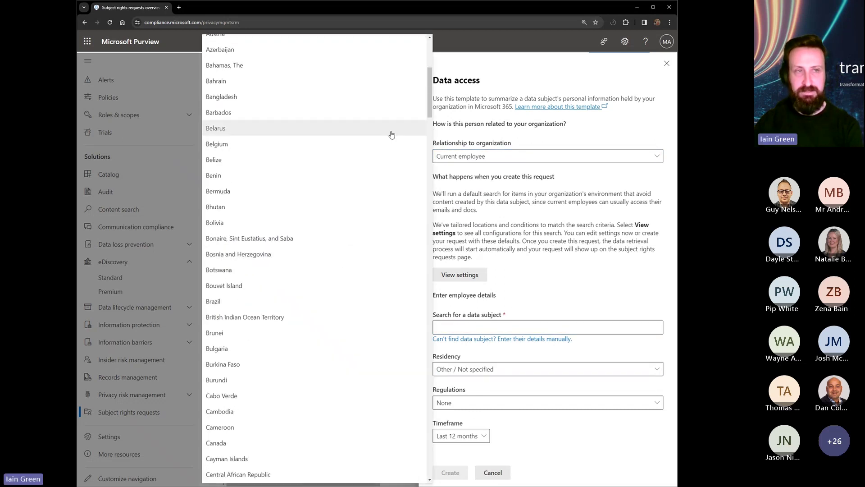
{"action": "left_click_drag", "start_coordinate": [432, 101], "coordinate": [430, 459]}
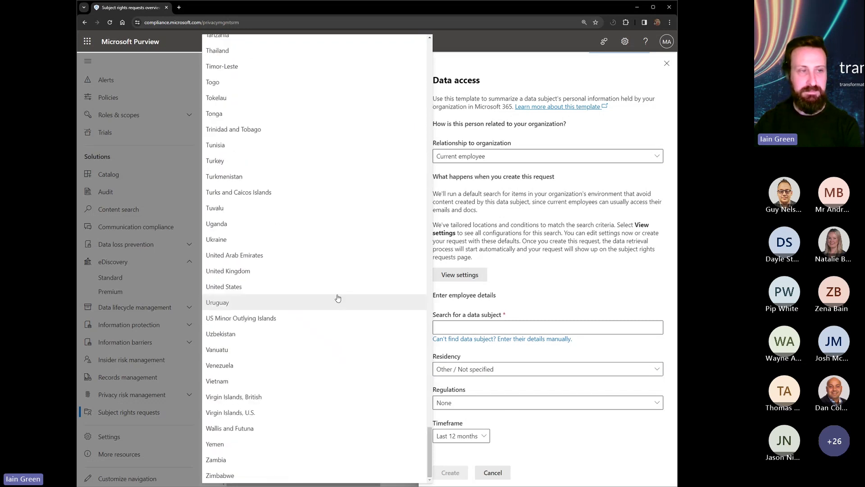
{"action": "left_click", "coordinate": [326, 277]}
{"action": "left_click", "coordinate": [608, 274]}
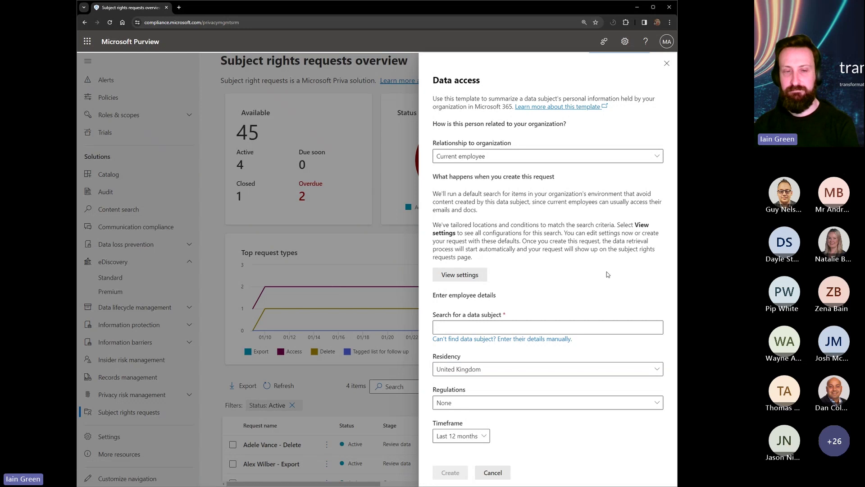
Set the request's regulation to UK Data Protection Act (UDPA)
{"action": "left_click", "coordinate": [491, 408]}
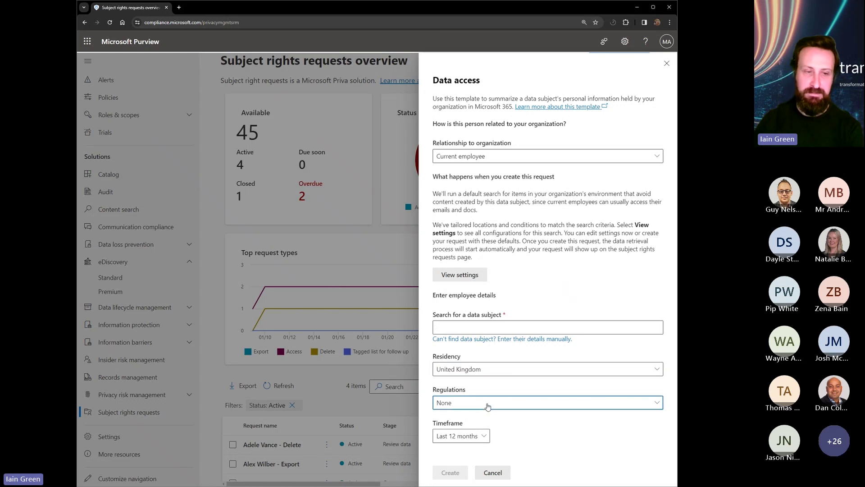
{"action": "left_click", "coordinate": [499, 358]}
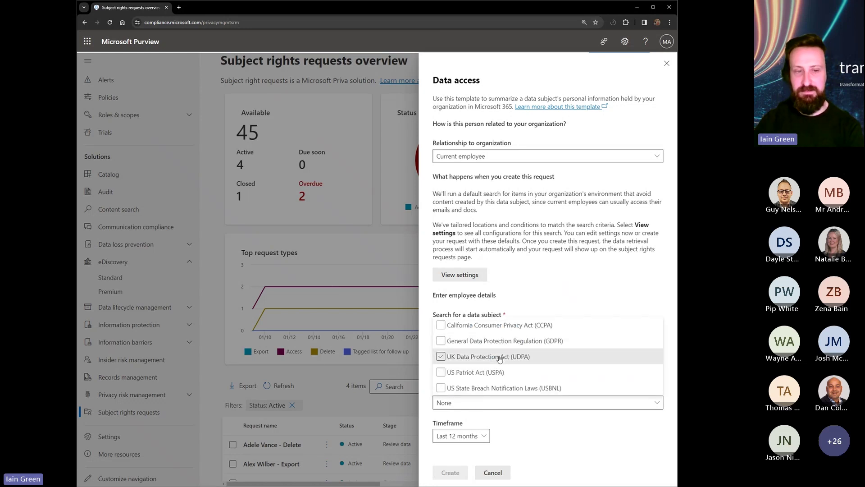
{"action": "left_click", "coordinate": [569, 443]}
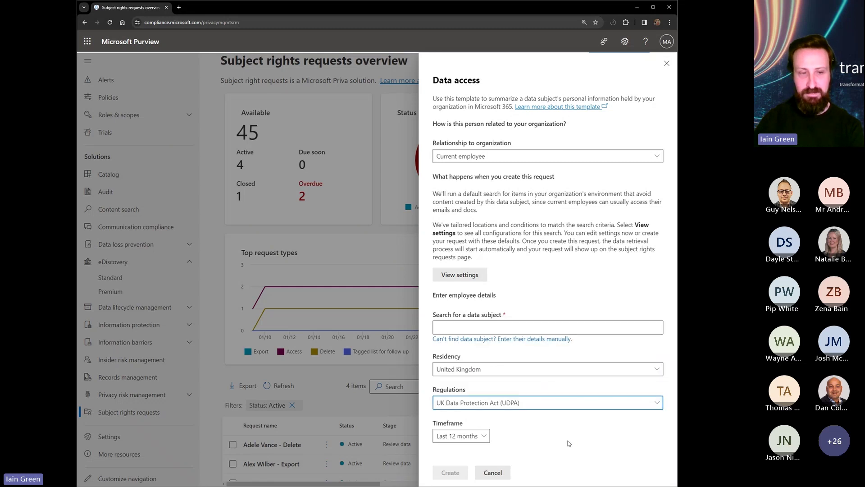
Check which timeframe options are available for the data access request, without changing the selection
{"action": "left_click", "coordinate": [454, 436]}
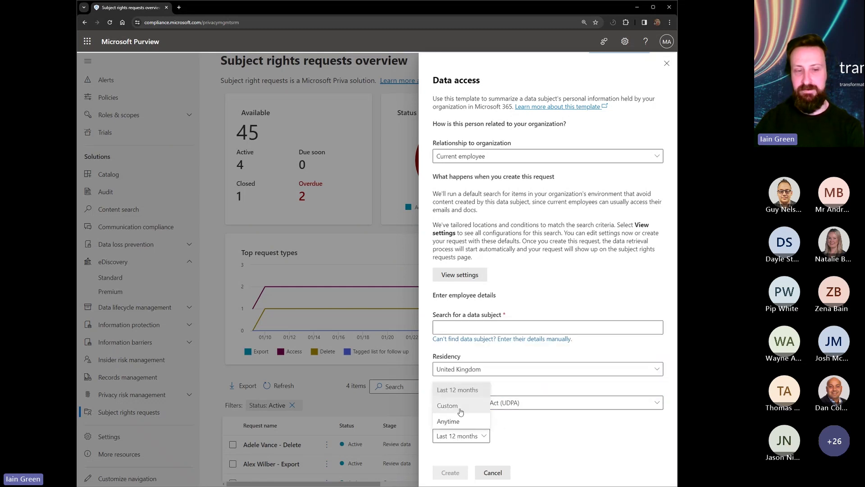
{"action": "left_click", "coordinate": [539, 431]}
{"action": "left_click", "coordinate": [472, 435]}
{"action": "left_click", "coordinate": [543, 443]}
{"action": "left_click", "coordinate": [468, 436]}
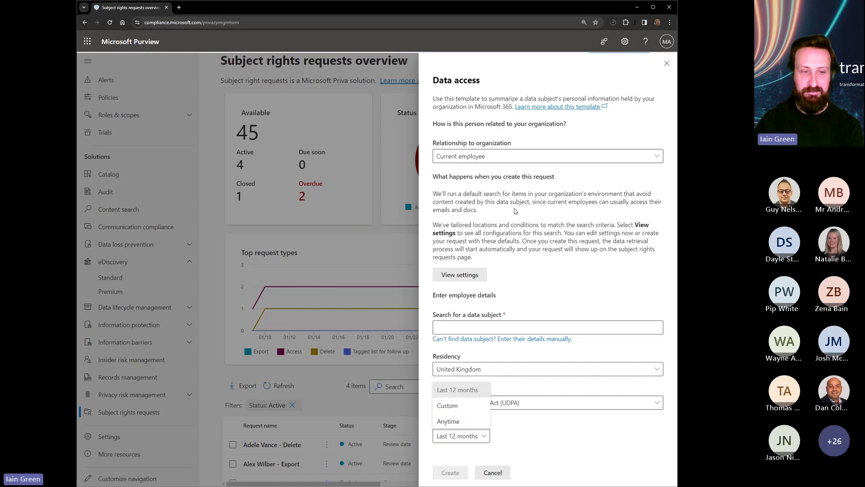
{"action": "left_click", "coordinate": [472, 428]}
{"action": "left_click", "coordinate": [473, 435]}
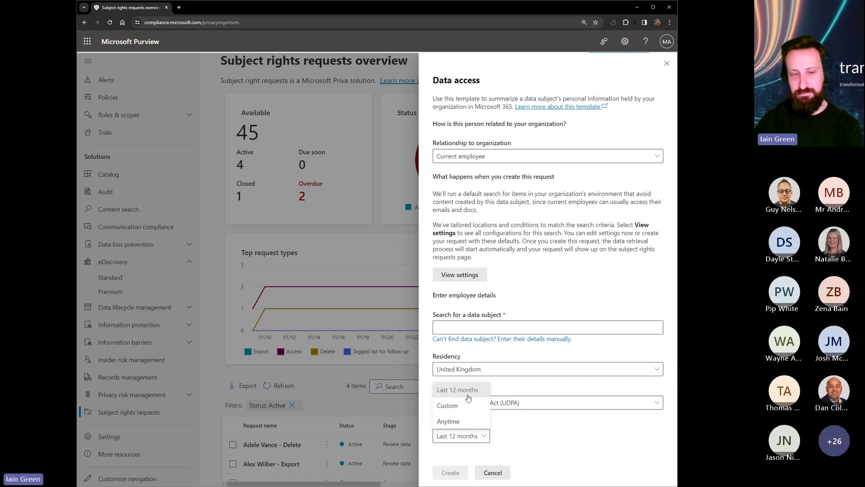
{"action": "left_click", "coordinate": [564, 430]}
Close the data access request without creating it and look over the remaining request templates down to Custom
{"action": "left_click", "coordinate": [667, 63]}
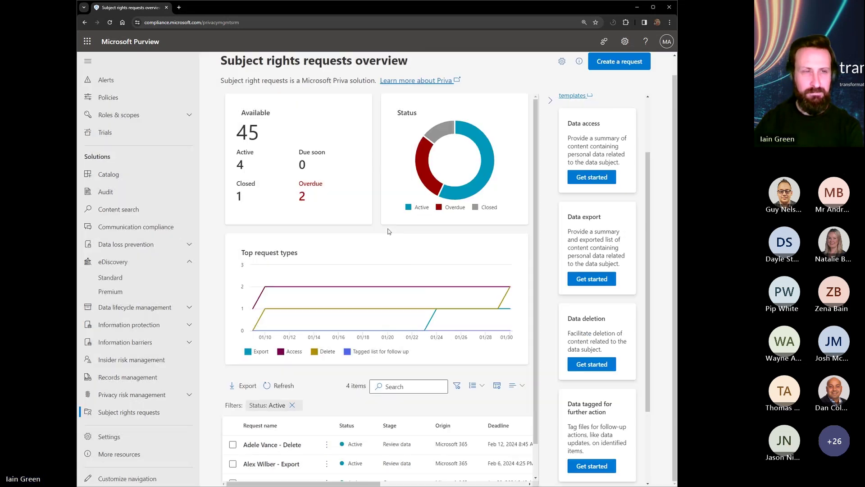
{"action": "scroll", "coordinate": [387, 232], "scroll_direction": "down", "scroll_amount": 1}
{"action": "scroll", "coordinate": [543, 255], "scroll_direction": "down", "scroll_amount": 2}
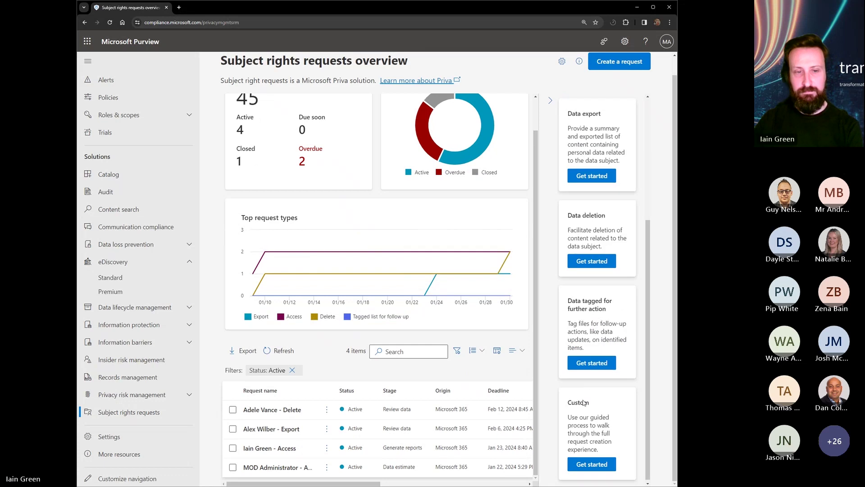
Show the eDiscovery (Premium) cases, view the naming form for a new case, and cancel it
{"action": "left_click", "coordinate": [148, 291]}
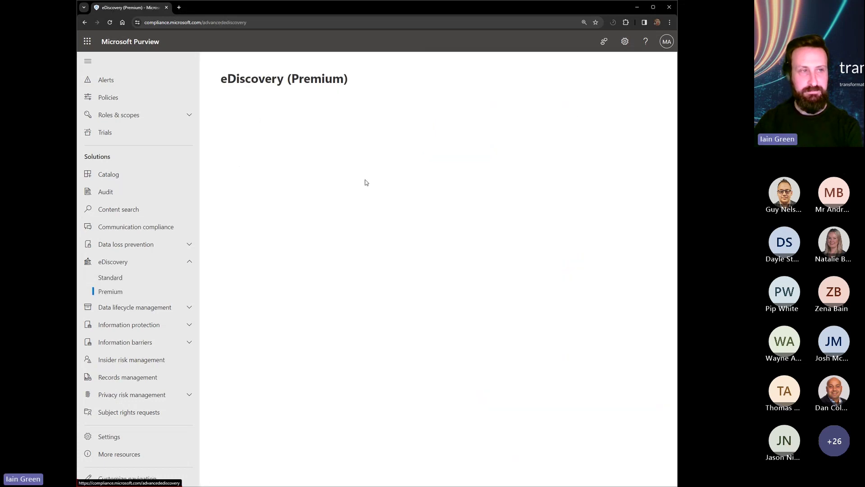
{"action": "left_click", "coordinate": [274, 119]}
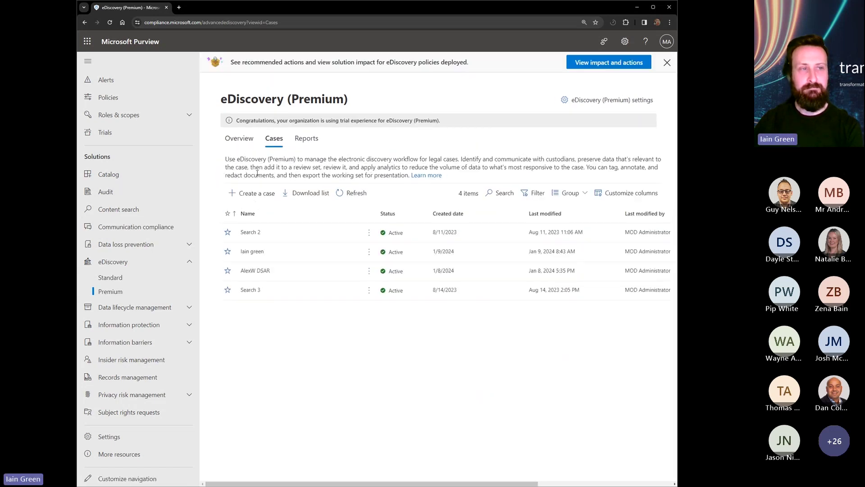
{"action": "left_click", "coordinate": [251, 193]}
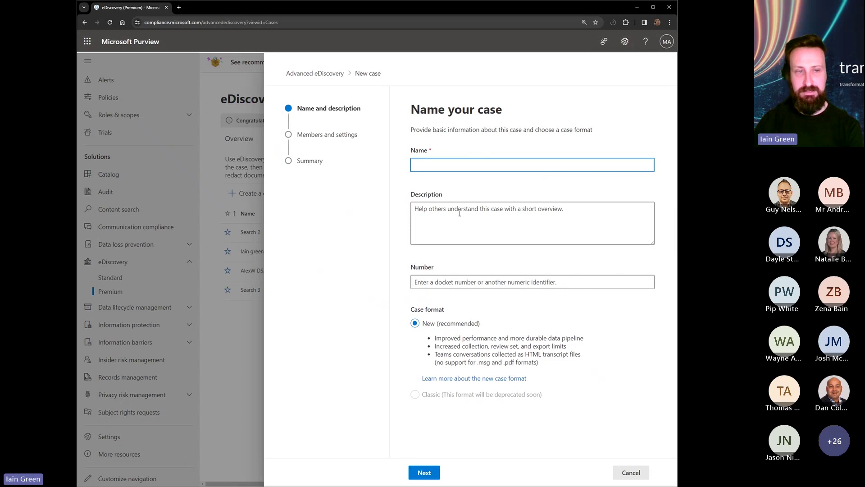
{"action": "left_click", "coordinate": [627, 473]}
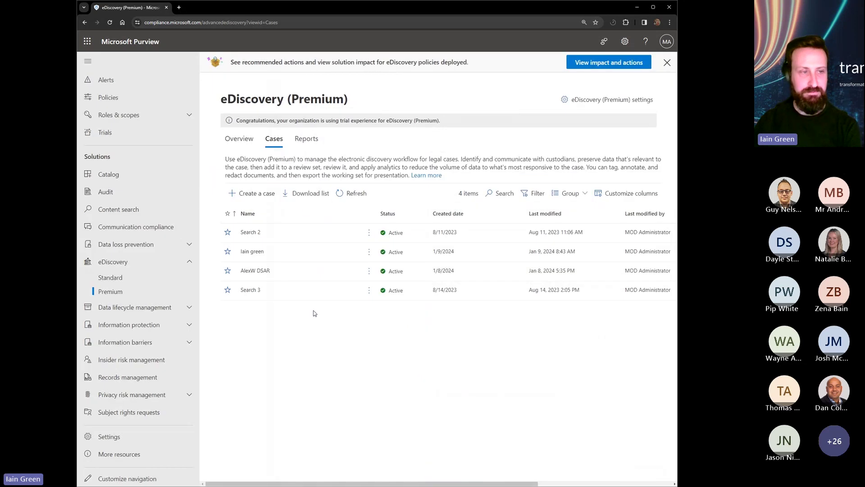
Return to the subject rights requests and open the active Access request that is in the Data estimate stage
{"action": "scroll", "coordinate": [126, 433], "scroll_direction": "up", "scroll_amount": 1}
{"action": "scroll", "coordinate": [127, 439], "scroll_direction": "down", "scroll_amount": 1}
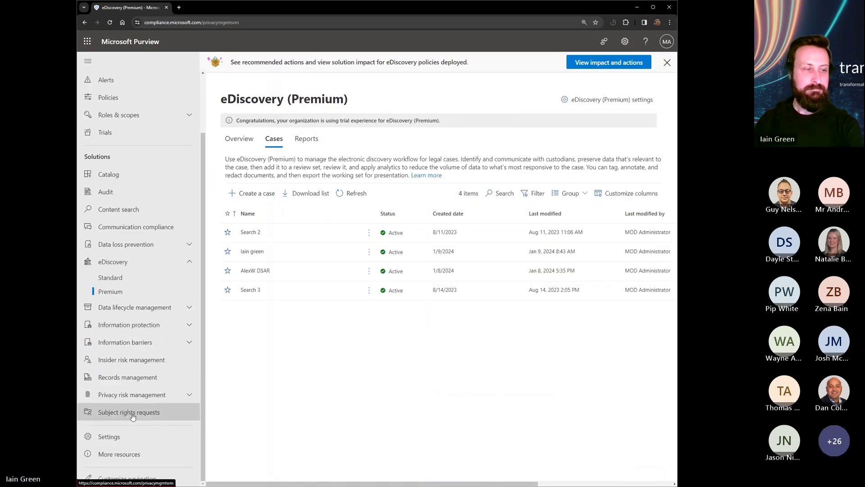
{"action": "left_click", "coordinate": [126, 412]}
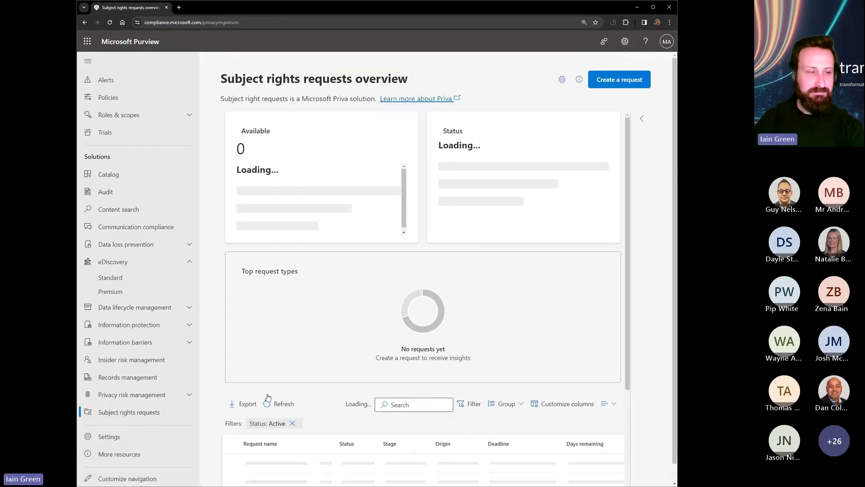
{"action": "scroll", "coordinate": [283, 372], "scroll_direction": "down", "scroll_amount": 1}
{"action": "scroll", "coordinate": [283, 372], "scroll_direction": "down", "scroll_amount": 1}
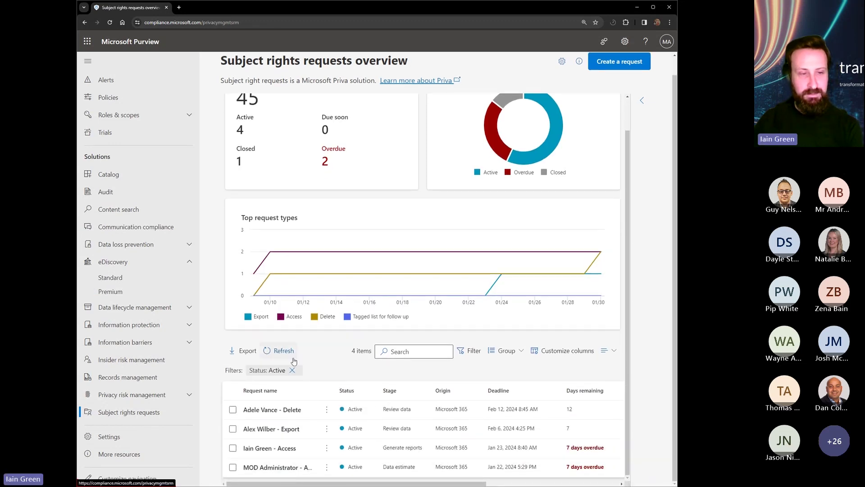
{"action": "left_click", "coordinate": [277, 467]}
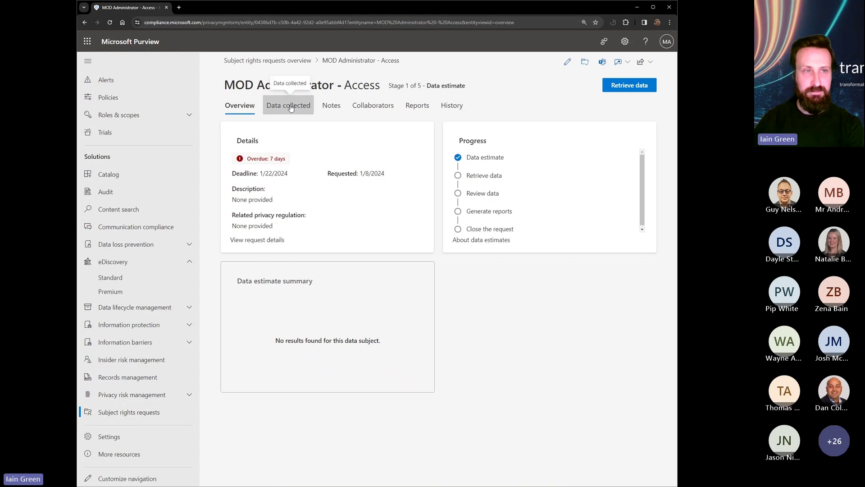
View the request's editable data subject information and request type, then cancel editing and discard changes
{"action": "left_click", "coordinate": [568, 62]}
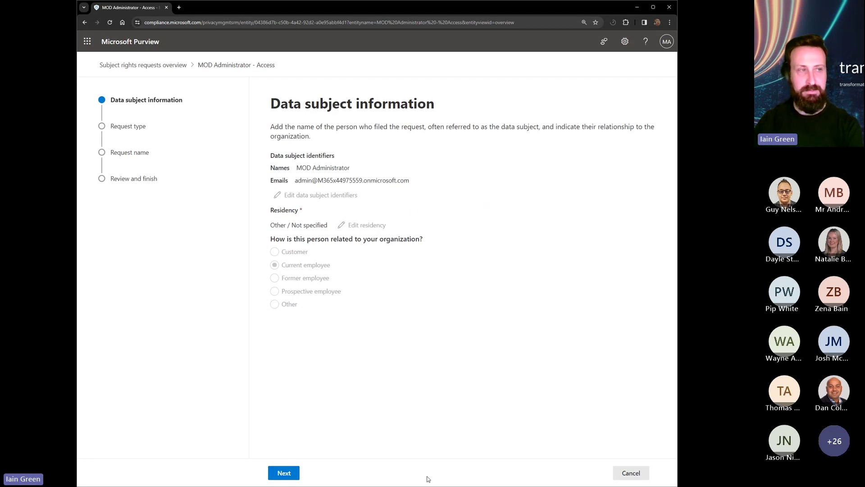
{"action": "left_click", "coordinate": [280, 471]}
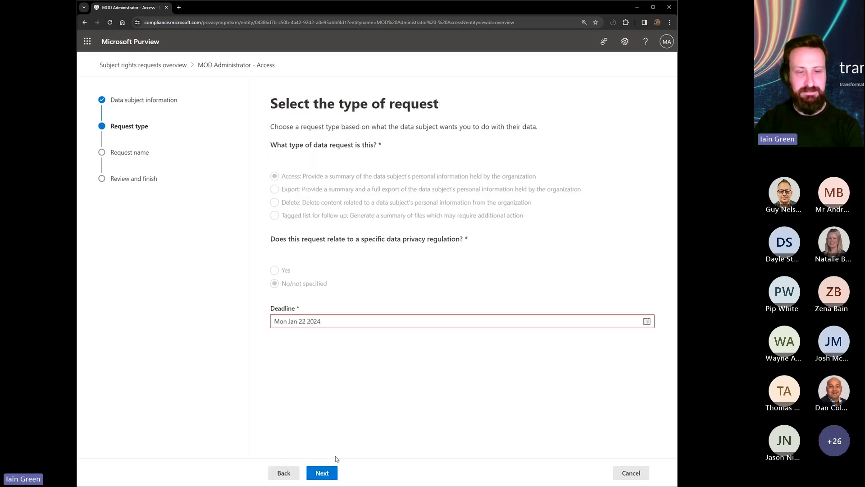
{"action": "left_click", "coordinate": [626, 473]}
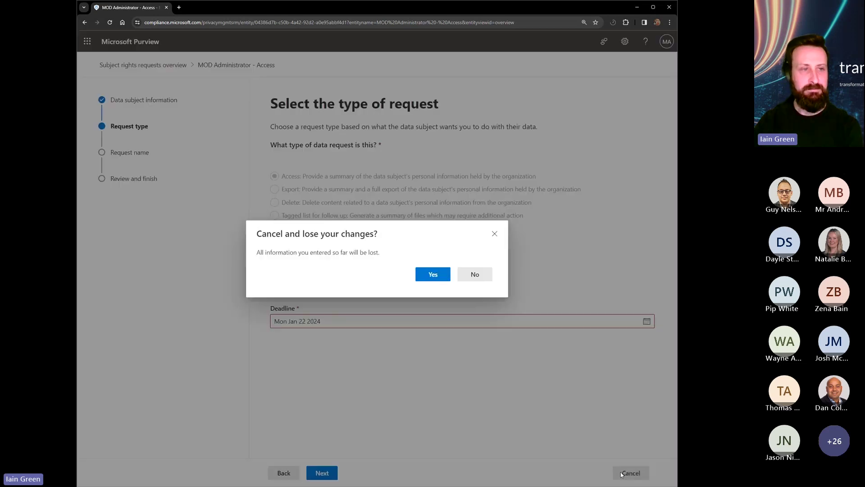
{"action": "left_click", "coordinate": [433, 273]}
Look through the request's collected data, notes, collaborators, reports and history, then return to its overview
{"action": "left_click", "coordinate": [284, 106]}
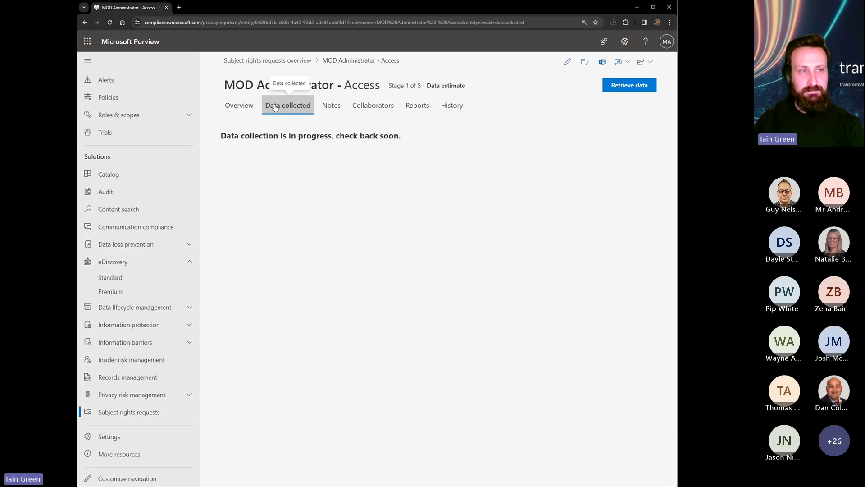
{"action": "left_click", "coordinate": [333, 106]}
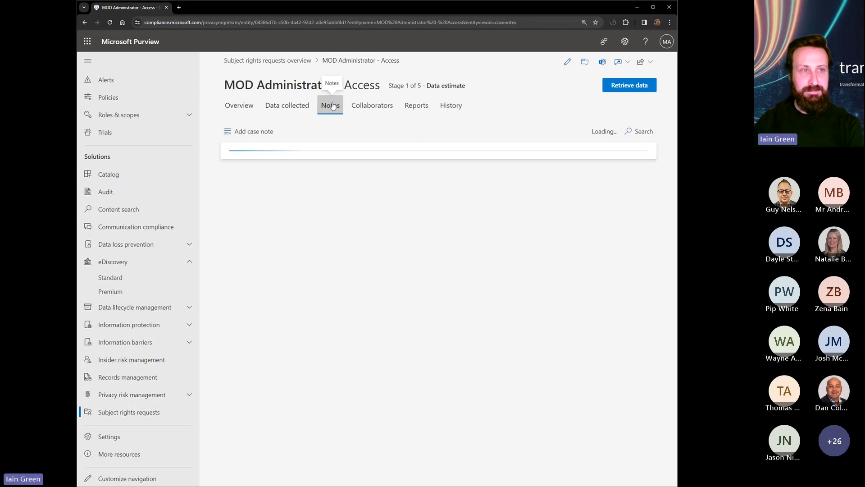
{"action": "left_click", "coordinate": [372, 106]}
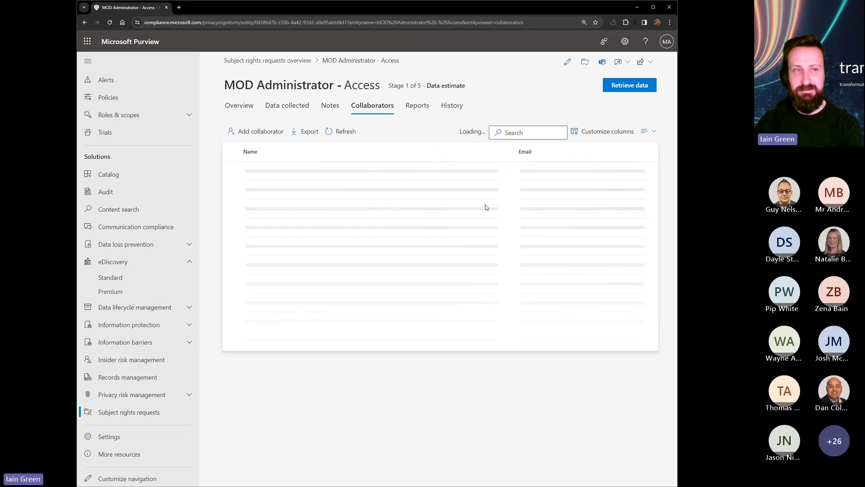
{"action": "left_click", "coordinate": [431, 107]}
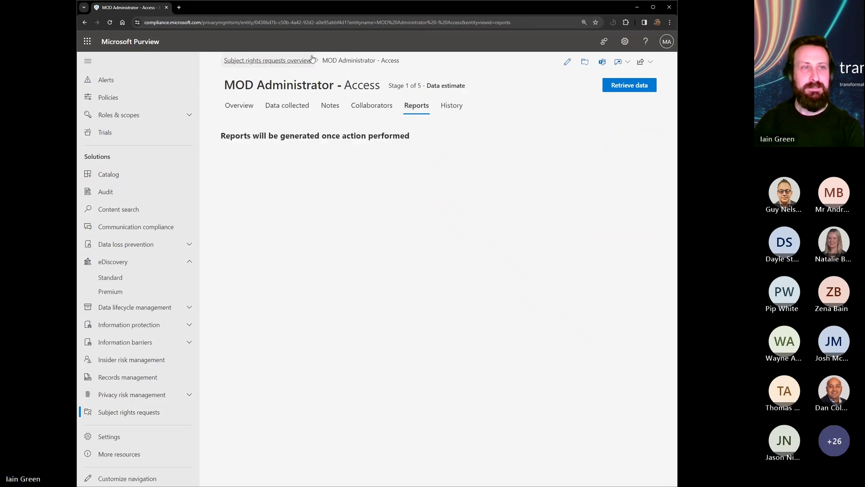
{"action": "left_click", "coordinate": [227, 104]}
{"action": "left_click", "coordinate": [448, 106]}
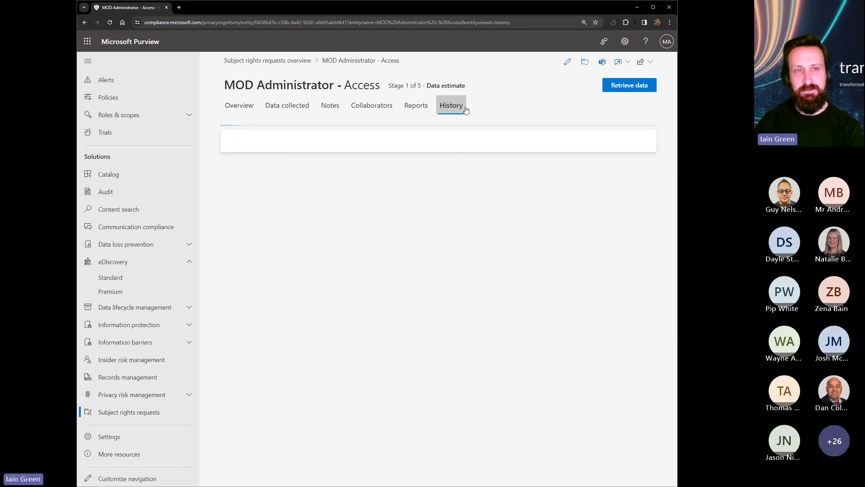
{"action": "left_click", "coordinate": [239, 106]}
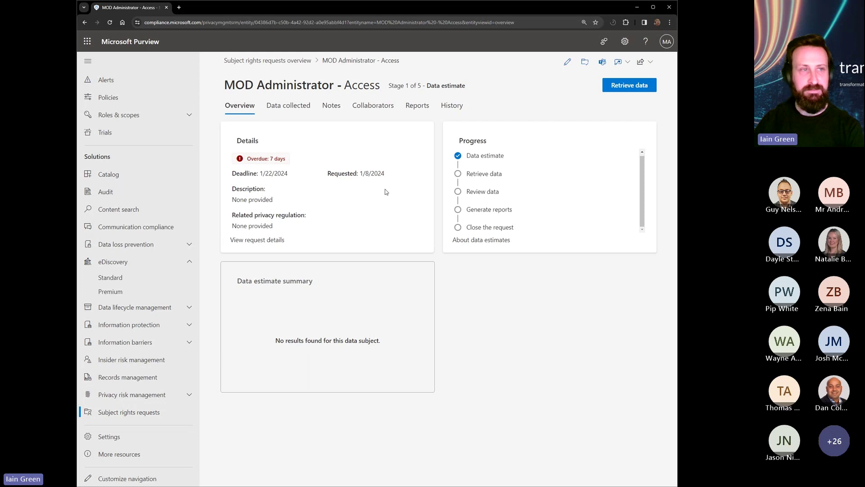
Go back to the request list, open the active Delete request, and examine its items found and priority items to review
{"action": "left_click", "coordinate": [270, 60]}
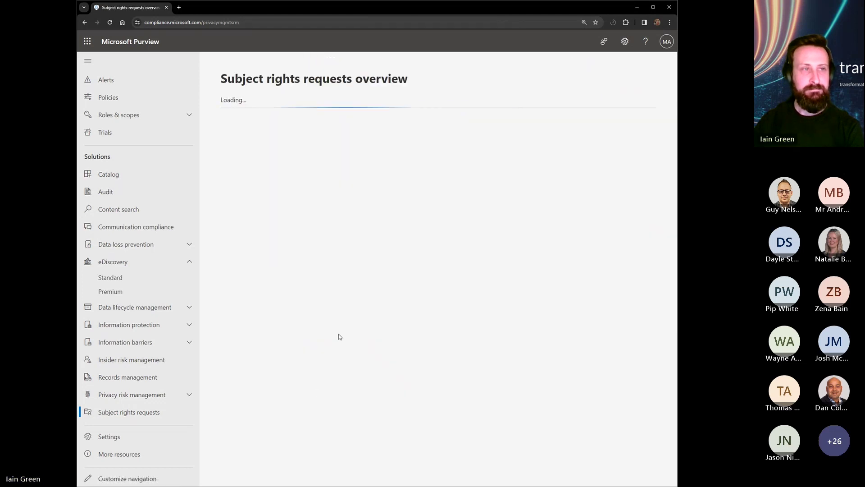
{"action": "scroll", "coordinate": [324, 347], "scroll_direction": "down", "scroll_amount": 1}
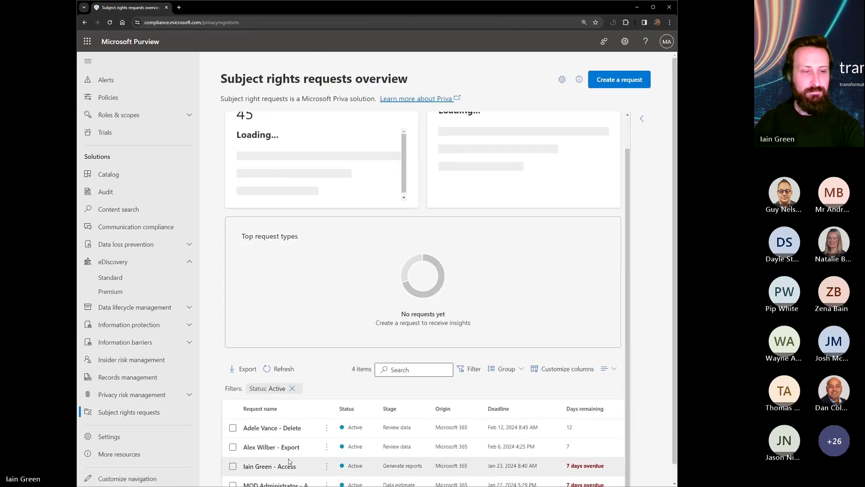
{"action": "left_click", "coordinate": [292, 430]}
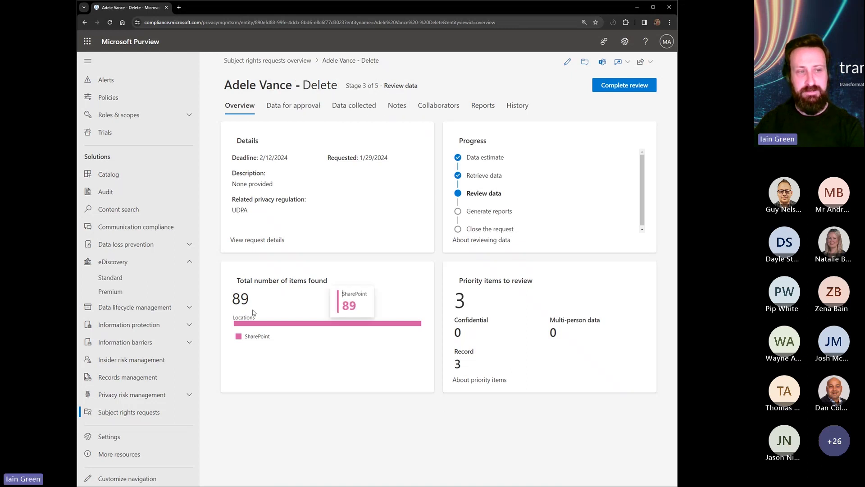
{"action": "mouse_move", "coordinate": [273, 306]}
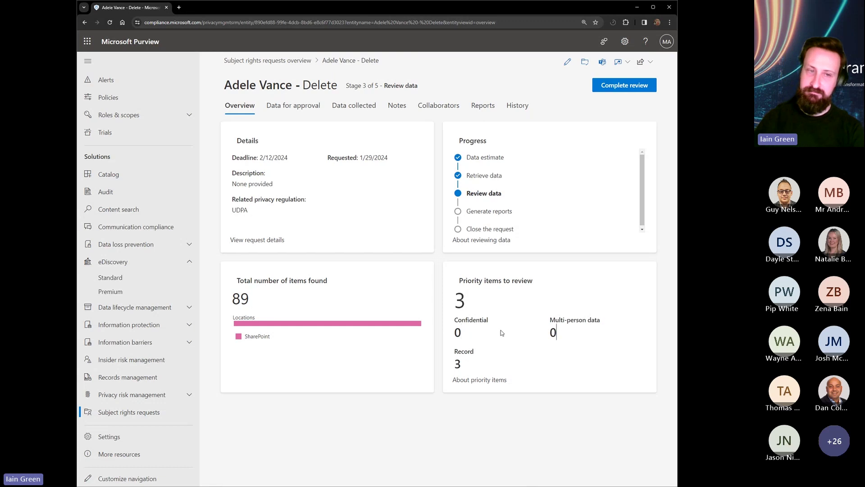
{"action": "double_click", "coordinate": [458, 363]}
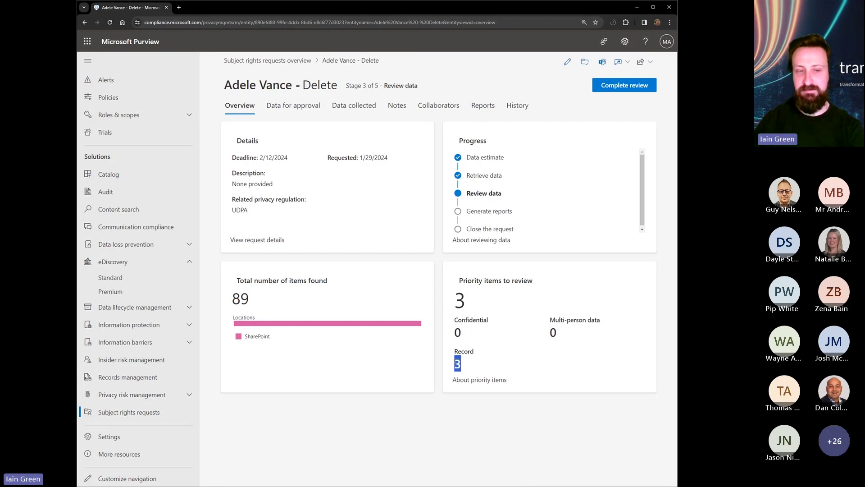
Open the Delete request's collected data, preview Litware FY20 Contract.pdf, and look at the review actions available for it
{"action": "left_click_drag", "start_coordinate": [474, 367], "coordinate": [450, 367]}
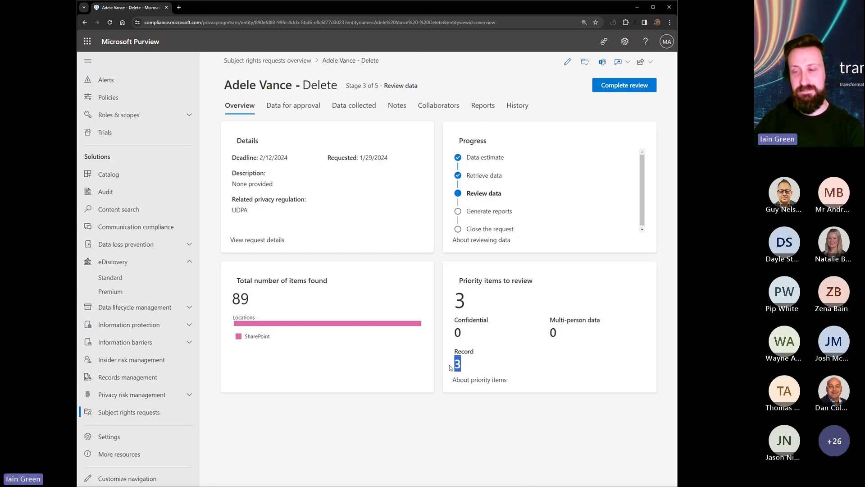
{"action": "left_click", "coordinate": [489, 364]}
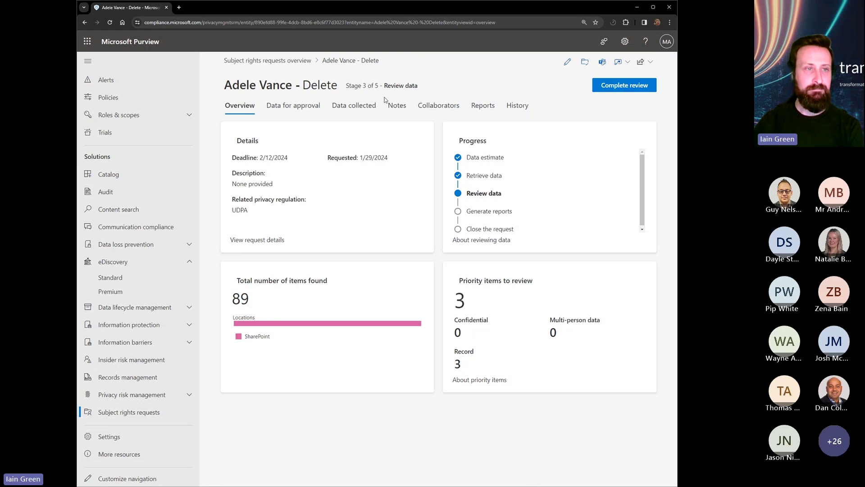
{"action": "left_click", "coordinate": [342, 106]}
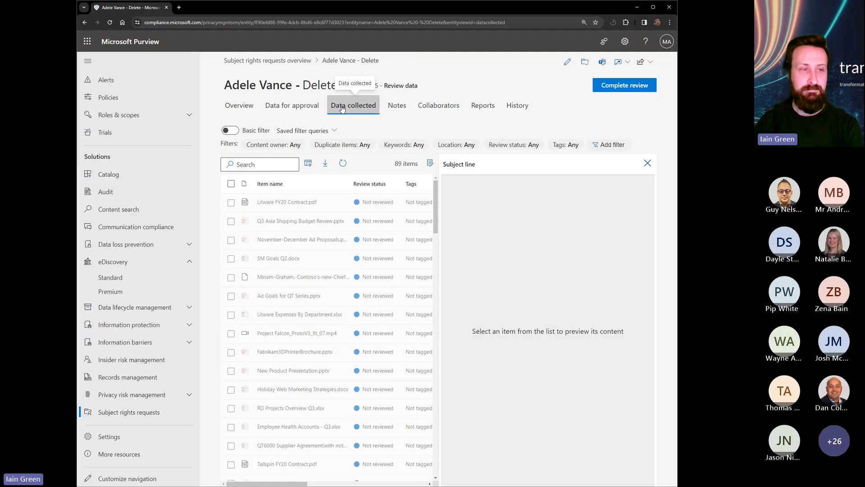
{"action": "left_click", "coordinate": [315, 205]}
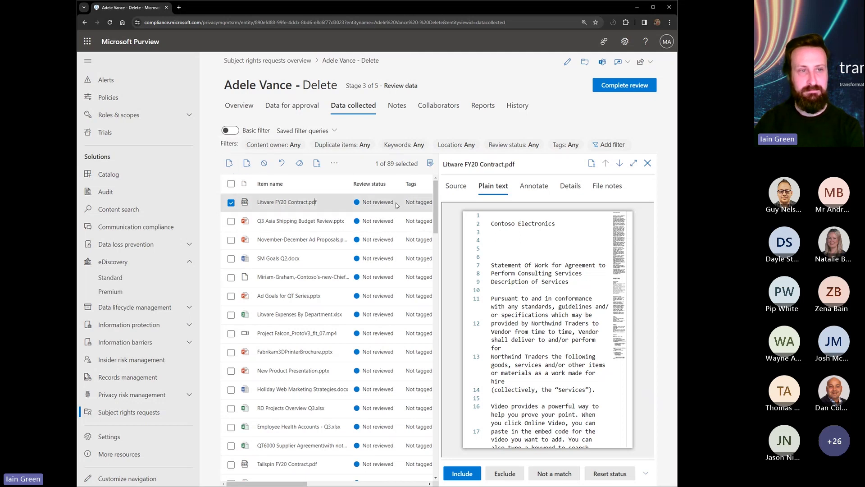
{"action": "left_click", "coordinate": [231, 163]}
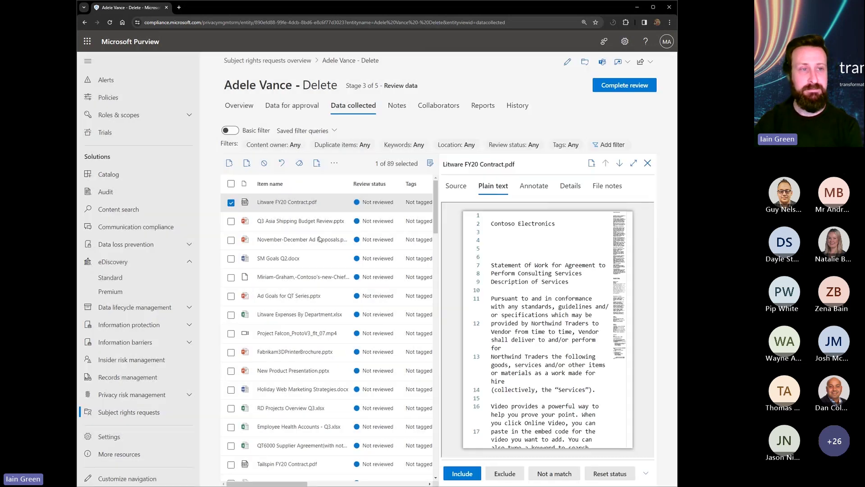
{"action": "left_click", "coordinate": [665, 66]}
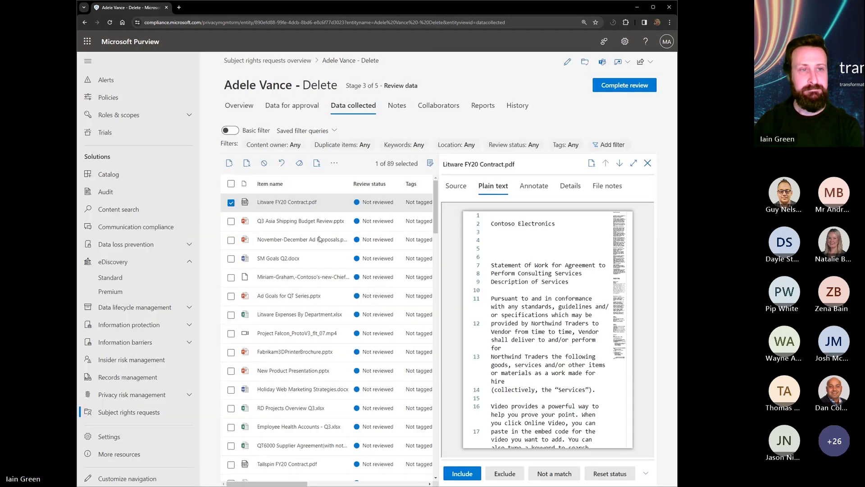
{"action": "left_click", "coordinate": [334, 163]}
Preview SM Goals Q2.docx, view and dismiss its Include for deletion form, then return to the request's overview
{"action": "left_click", "coordinate": [314, 265]}
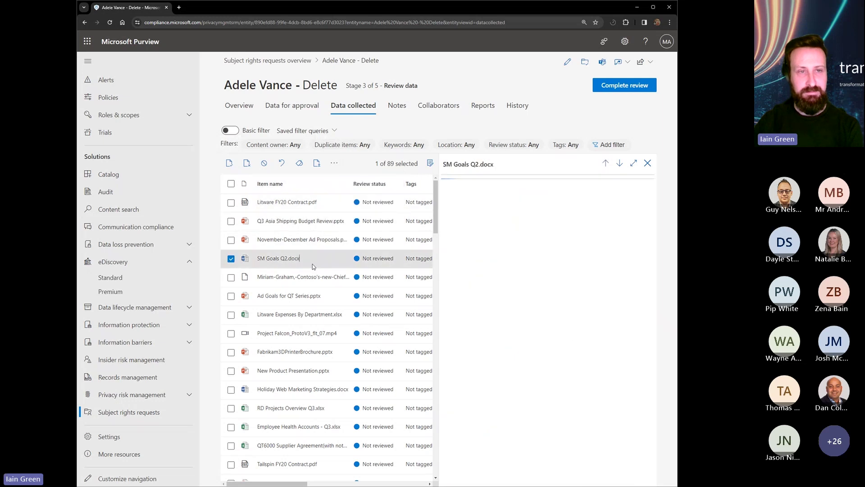
{"action": "left_click_drag", "start_coordinate": [435, 203], "coordinate": [456, 279]}
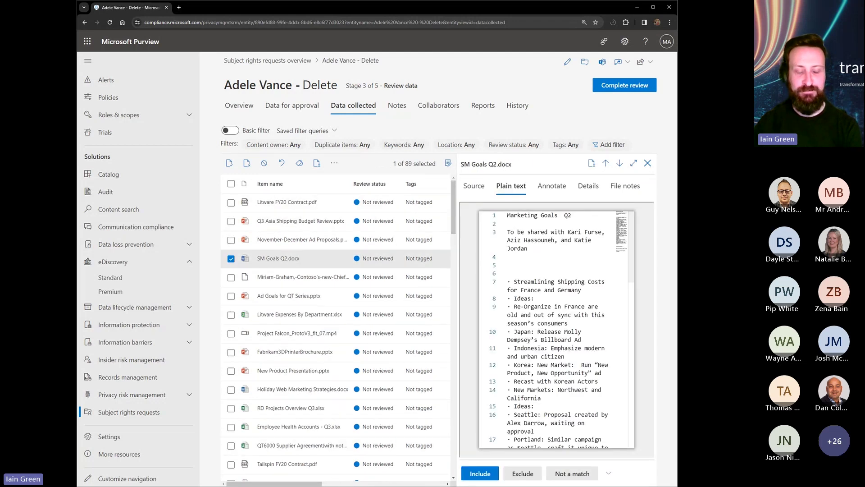
{"action": "left_click", "coordinate": [496, 475]}
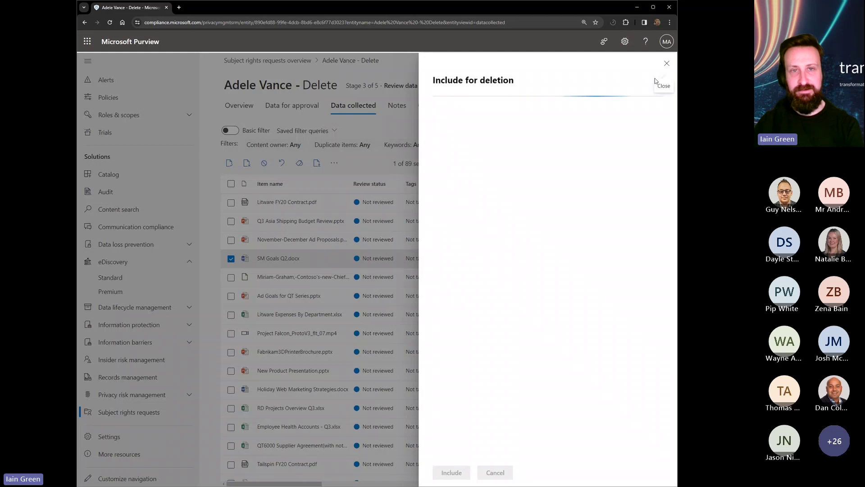
{"action": "left_click", "coordinate": [666, 64]}
{"action": "scroll", "coordinate": [359, 232], "scroll_direction": "down", "scroll_amount": 10}
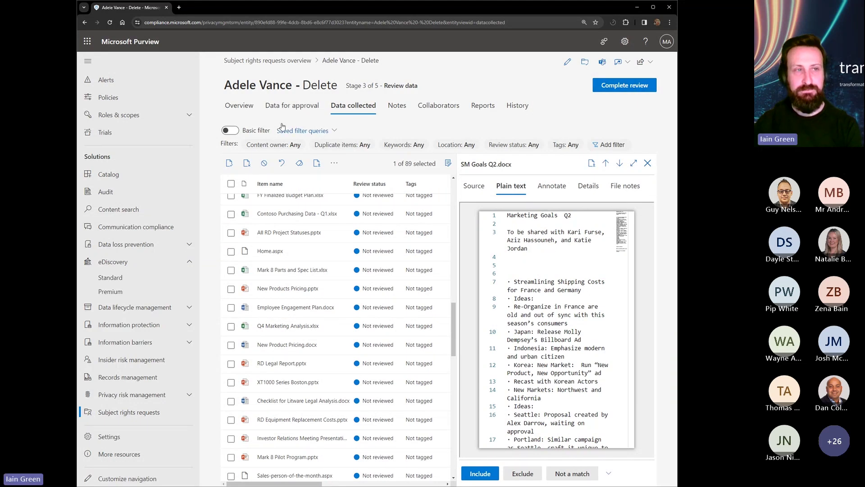
{"action": "left_click", "coordinate": [239, 105]}
{"action": "scroll", "coordinate": [470, 197], "scroll_direction": "down", "scroll_amount": 1}
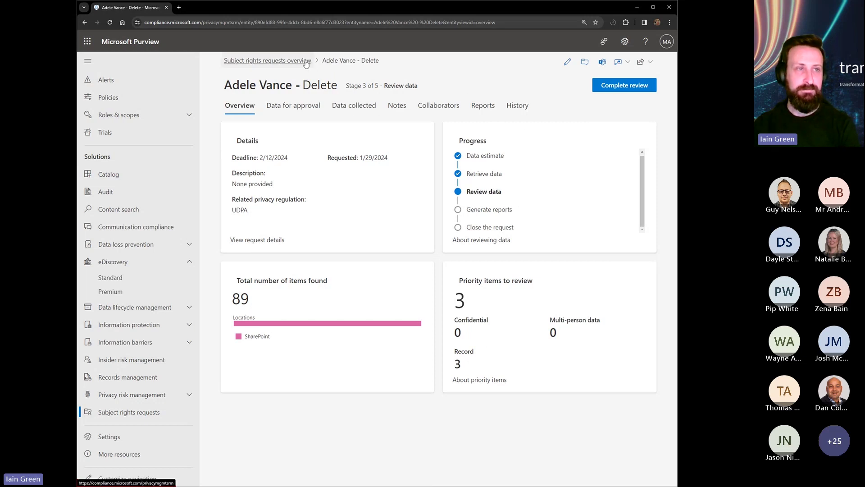
Open the Microsoft 365 retention labels under Data lifecycle management and examine the PrivaDelete label's retention duration, action and type
{"action": "left_click", "coordinate": [137, 307]}
{"action": "left_click", "coordinate": [141, 326]}
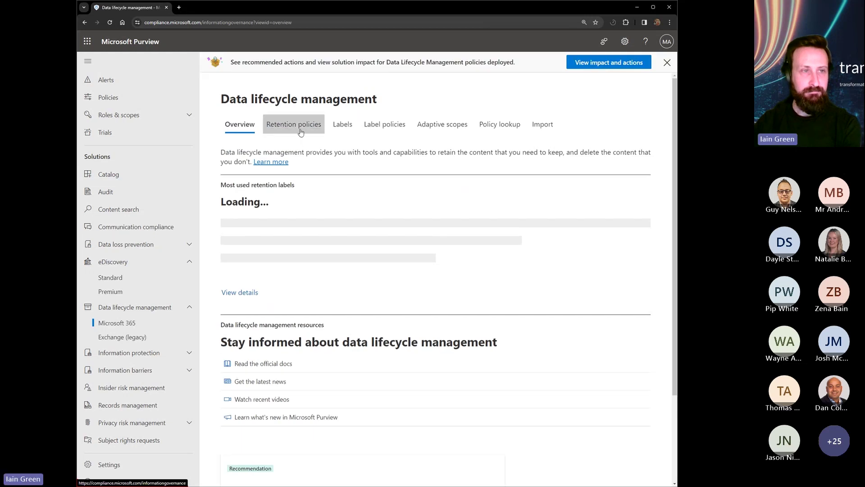
{"action": "left_click", "coordinate": [342, 124]}
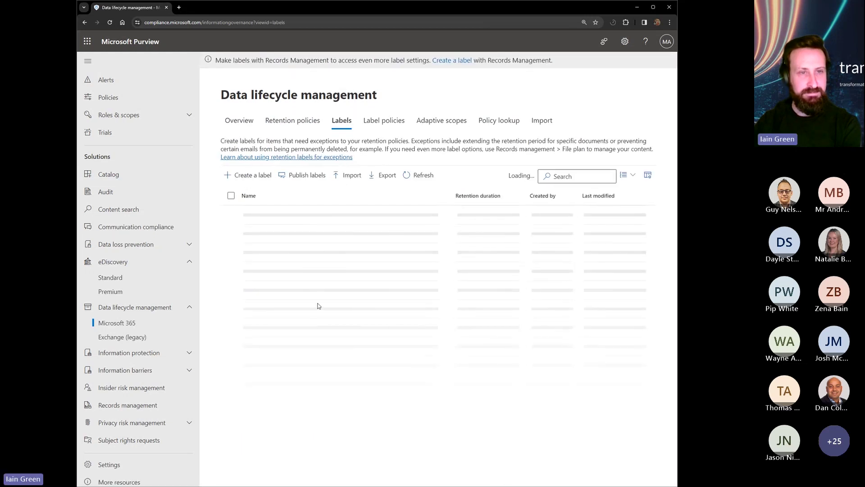
{"action": "left_click", "coordinate": [270, 311]}
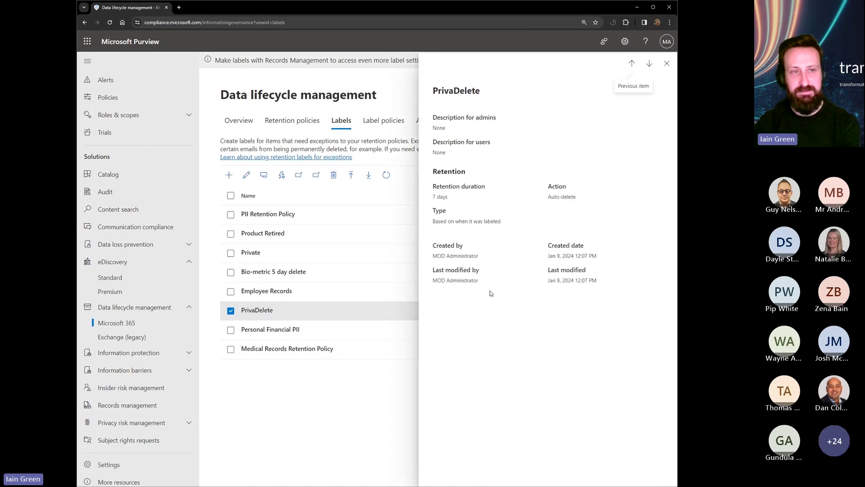
{"action": "left_click_drag", "start_coordinate": [521, 221], "coordinate": [427, 197]}
{"action": "left_click", "coordinate": [447, 194]}
{"action": "left_click_drag", "start_coordinate": [514, 221], "coordinate": [431, 223]}
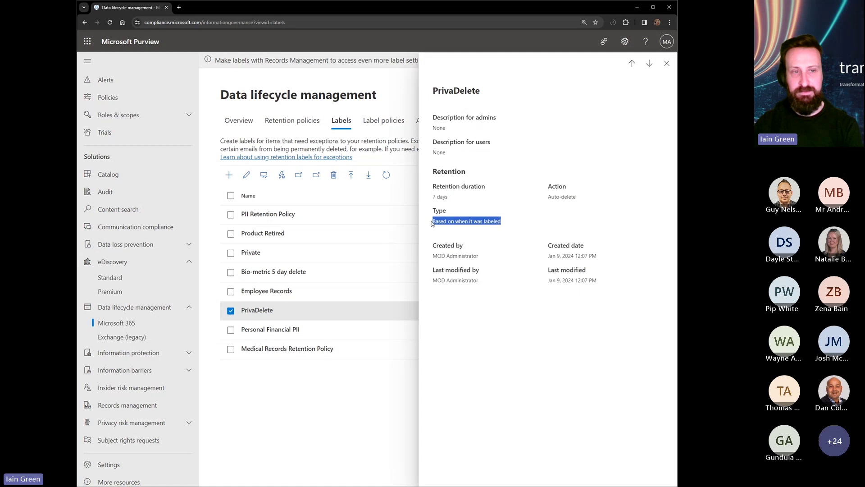
{"action": "left_click", "coordinate": [459, 232]}
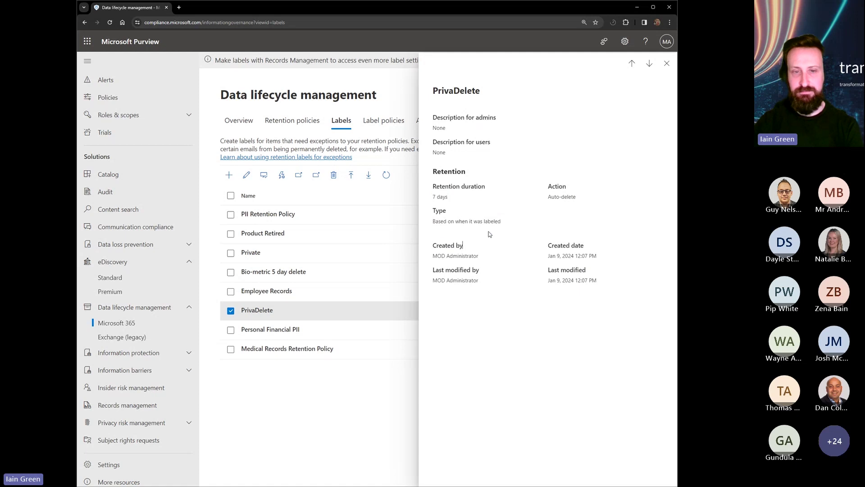
{"action": "left_click", "coordinate": [668, 66]}
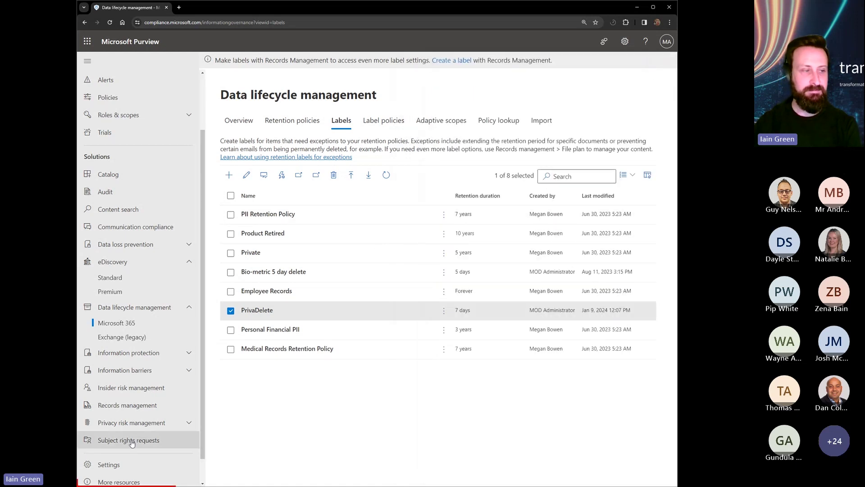
Return to the subject rights requests, reopen the active Delete request, and view its reports
{"action": "scroll", "coordinate": [147, 420], "scroll_direction": "down", "scroll_amount": 1}
{"action": "left_click", "coordinate": [158, 416]}
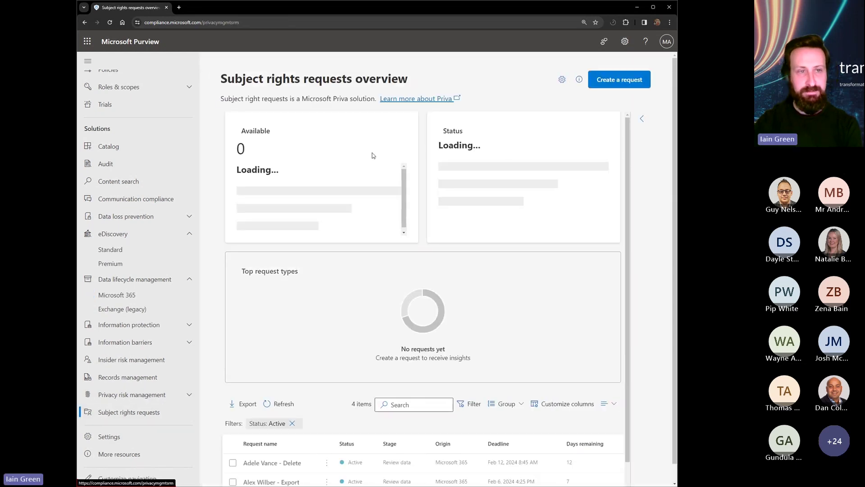
{"action": "scroll", "coordinate": [253, 415], "scroll_direction": "down", "scroll_amount": 1}
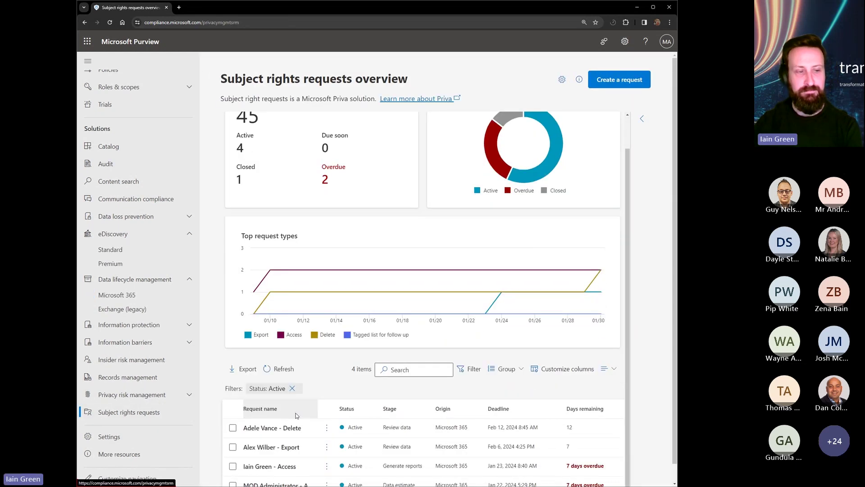
{"action": "left_click", "coordinate": [285, 428]}
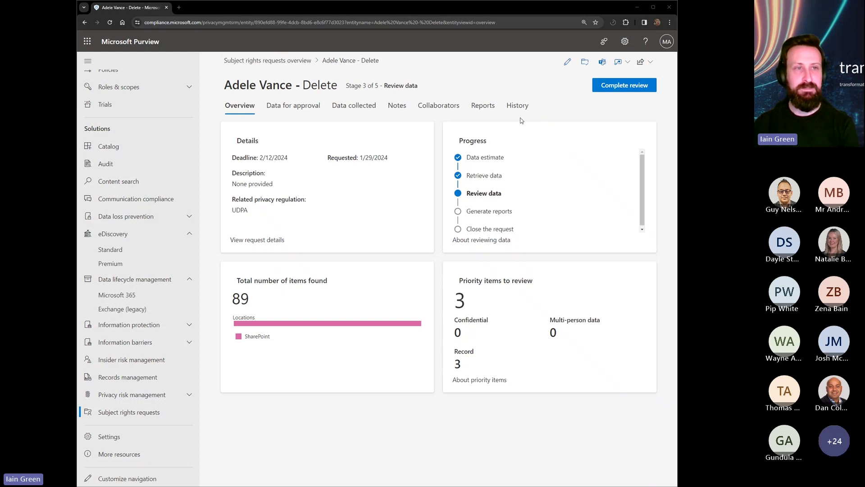
{"action": "left_click", "coordinate": [486, 111]}
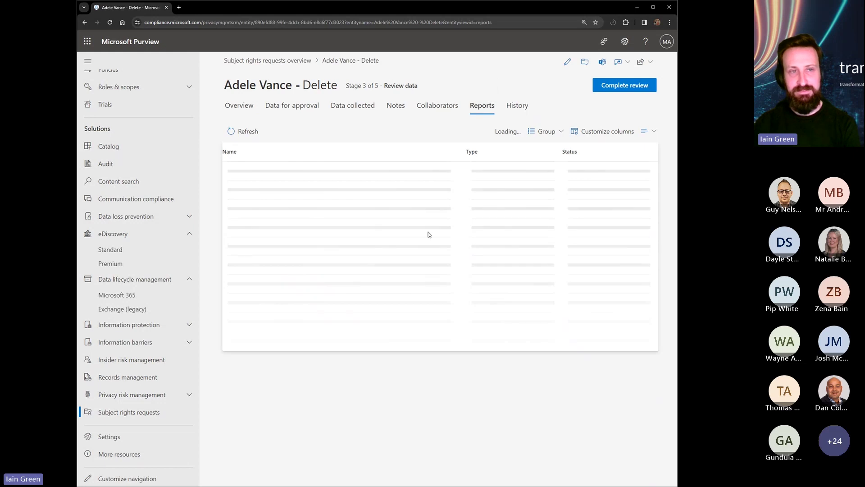
Go back to the request list, remove the Active status filter, and open the closed Delete request's reports
{"action": "left_click", "coordinate": [279, 62]}
{"action": "scroll", "coordinate": [309, 378], "scroll_direction": "down", "scroll_amount": 1}
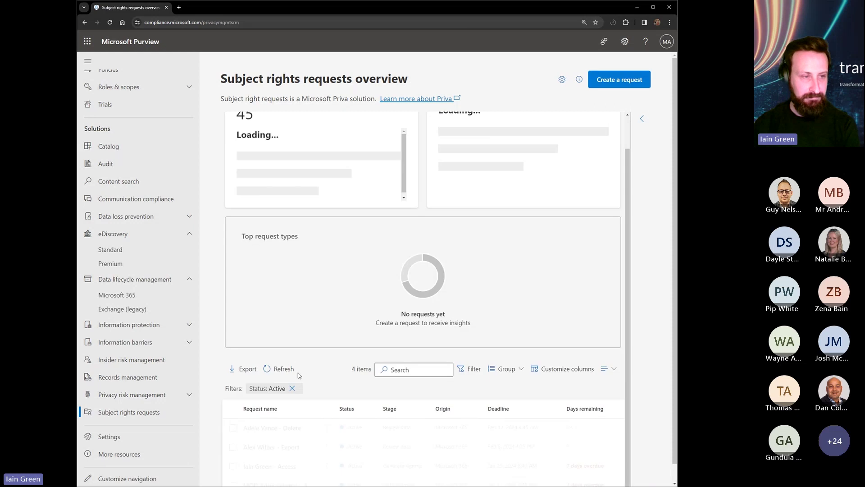
{"action": "left_click", "coordinate": [292, 389]}
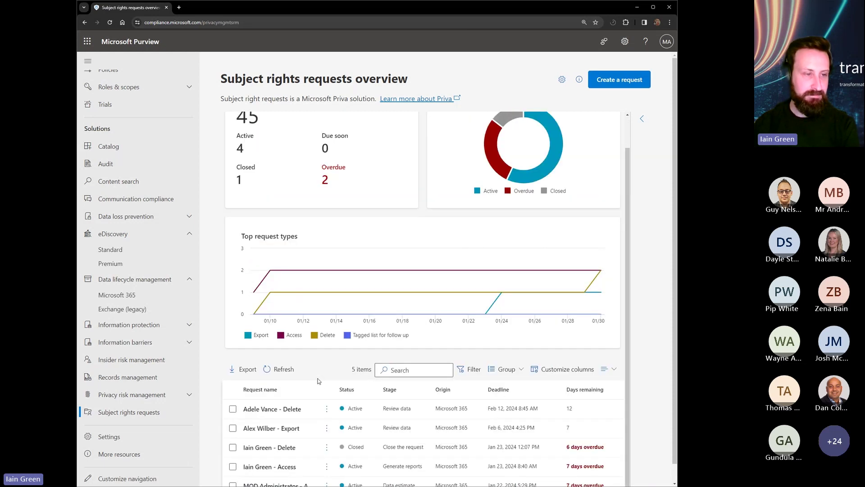
{"action": "scroll", "coordinate": [283, 470], "scroll_direction": "down", "scroll_amount": 1}
{"action": "left_click", "coordinate": [270, 429]}
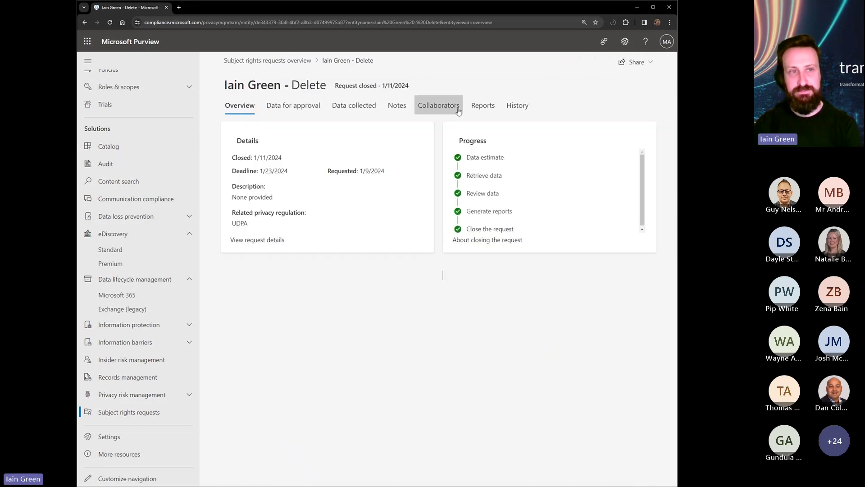
{"action": "left_click", "coordinate": [494, 110]}
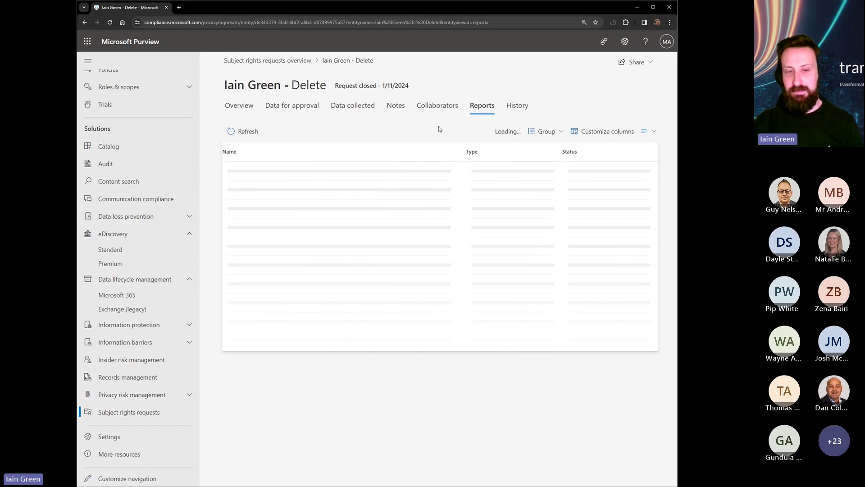
Examine the details and report type of the closed request's Action execution log
{"action": "left_click_drag", "start_coordinate": [296, 211], "coordinate": [238, 211]}
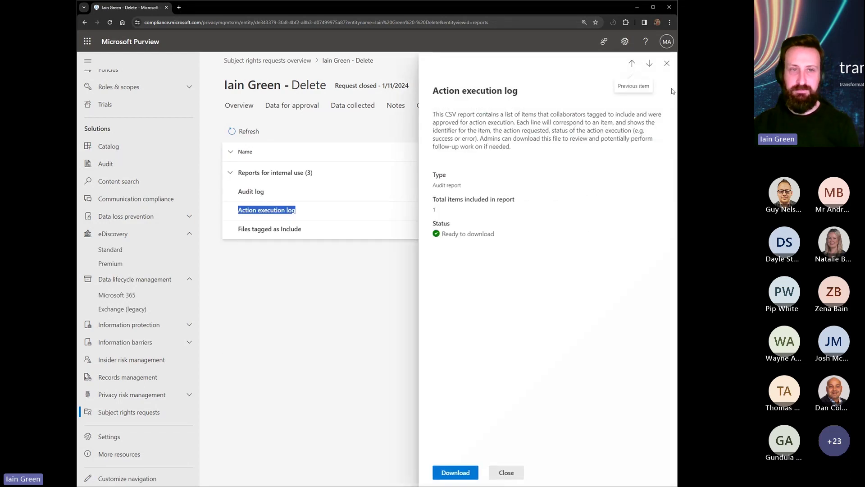
{"action": "left_click", "coordinate": [666, 64]}
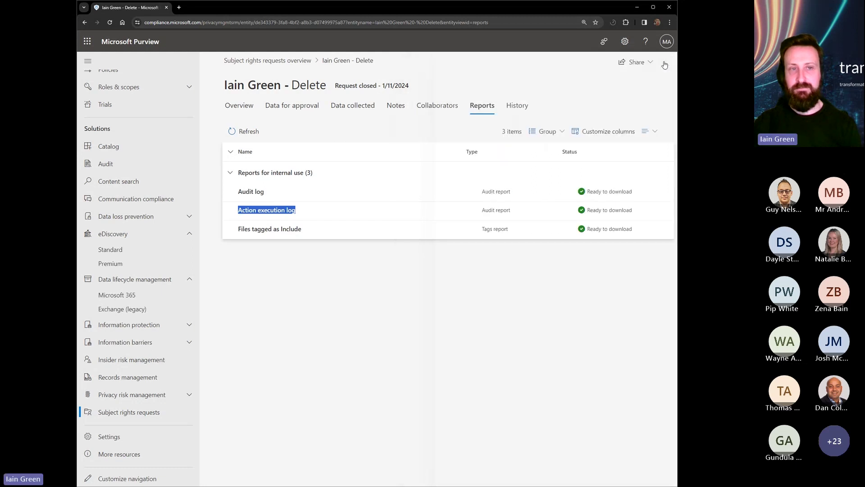
{"action": "left_click_drag", "start_coordinate": [525, 210], "coordinate": [478, 214]}
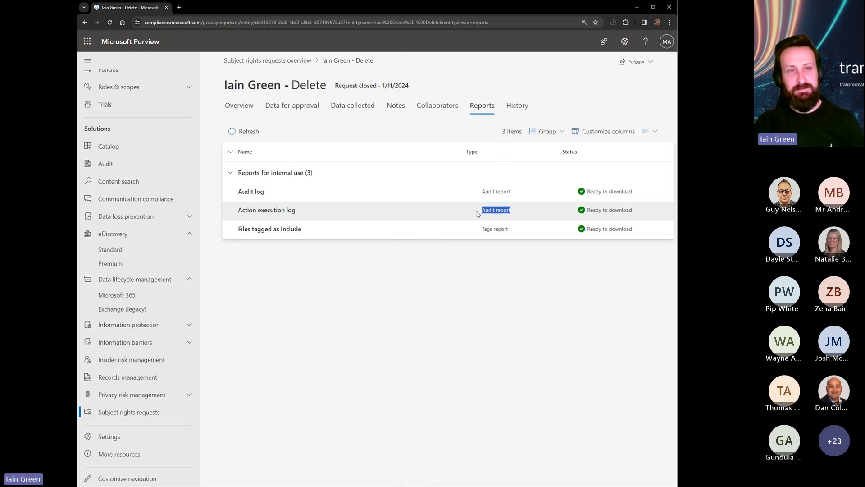
{"action": "left_click", "coordinate": [478, 214]}
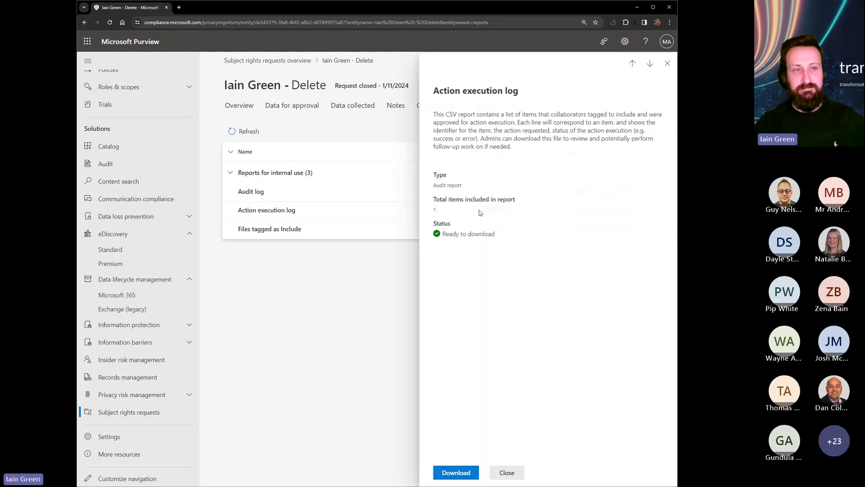
{"action": "left_click", "coordinate": [668, 64]}
{"action": "left_click_drag", "start_coordinate": [522, 208], "coordinate": [500, 207]}
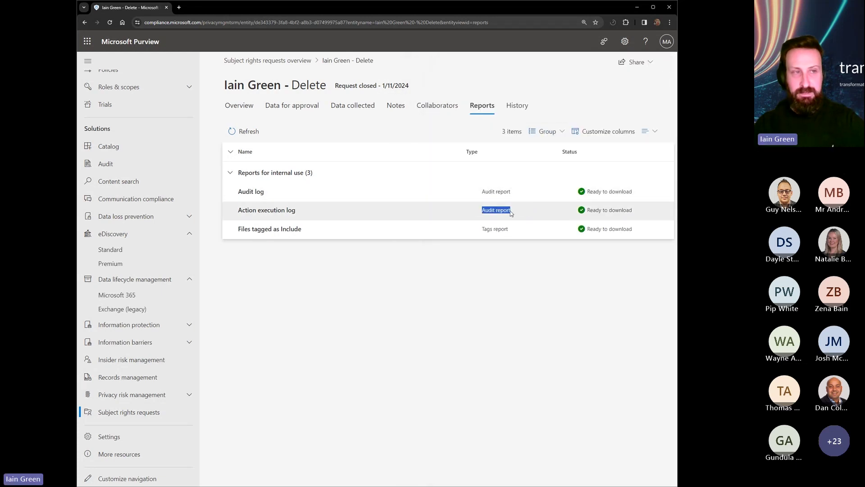
Reopen the active Delete request, select Litware FY20 Contract.pdf in its collected data, then return to the request list
{"action": "left_click", "coordinate": [301, 62]}
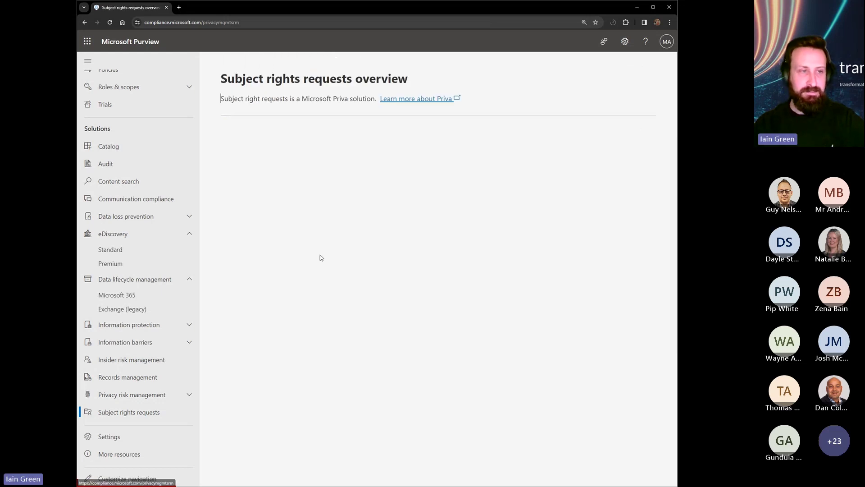
{"action": "left_click", "coordinate": [281, 430]}
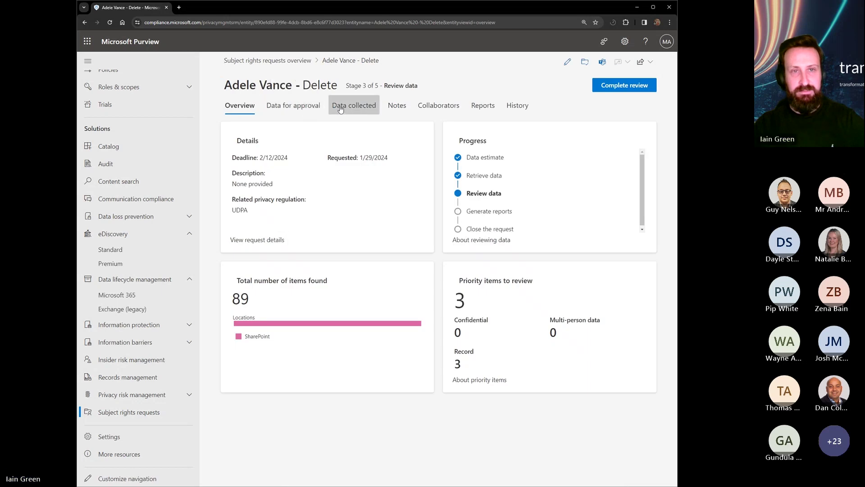
{"action": "left_click", "coordinate": [340, 108]}
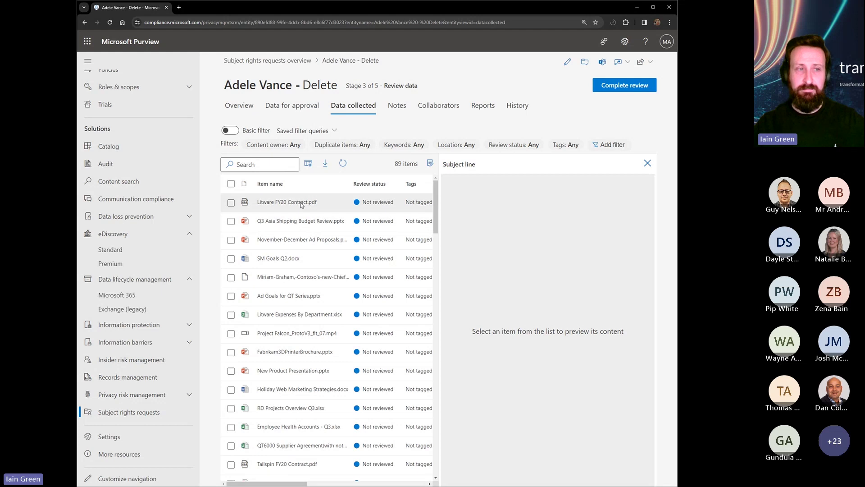
{"action": "left_click", "coordinate": [301, 203]}
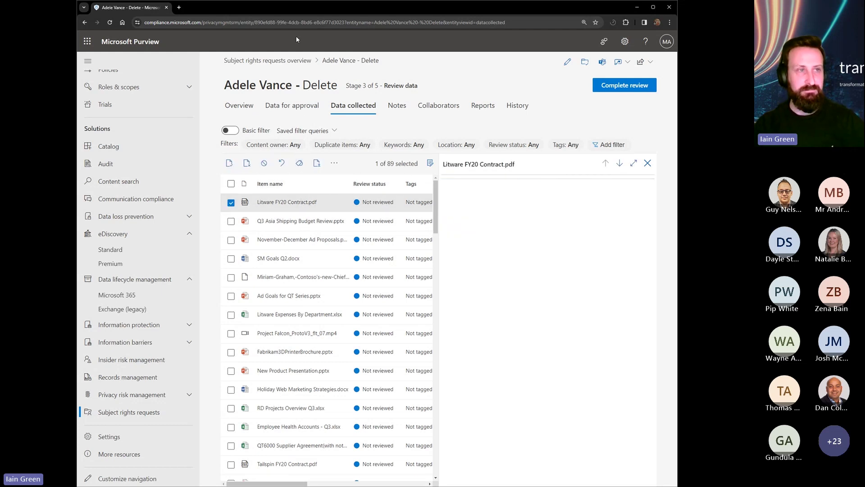
{"action": "left_click", "coordinate": [284, 60]}
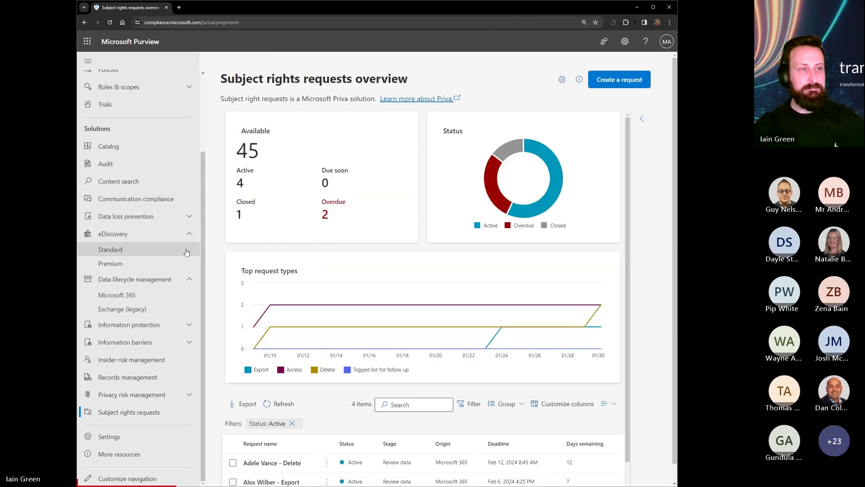
In the active Export request, draw an area redaction over the first paragraph under Description of Services in Litware FY20 Contract.pdf
{"action": "scroll", "coordinate": [286, 432], "scroll_direction": "down", "scroll_amount": 1}
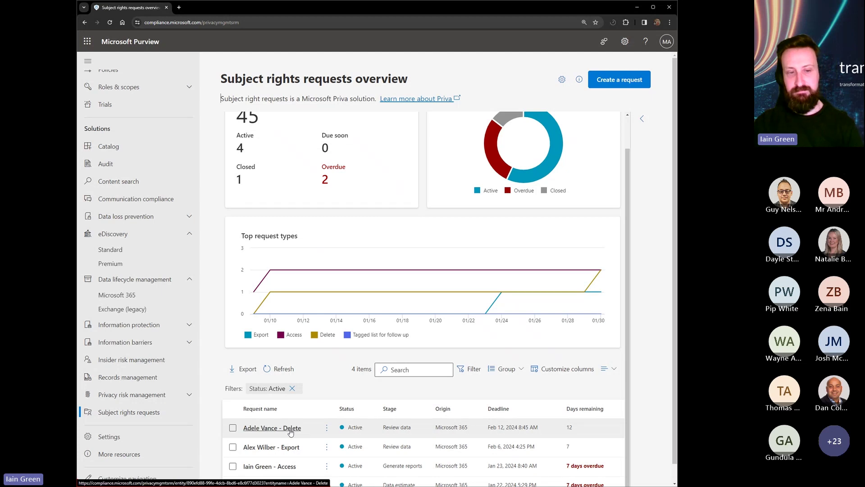
{"action": "scroll", "coordinate": [291, 431], "scroll_direction": "down", "scroll_amount": 1}
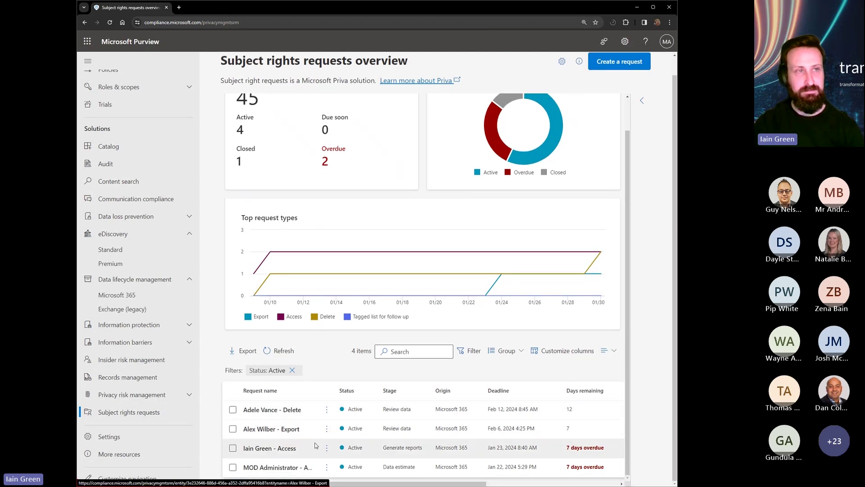
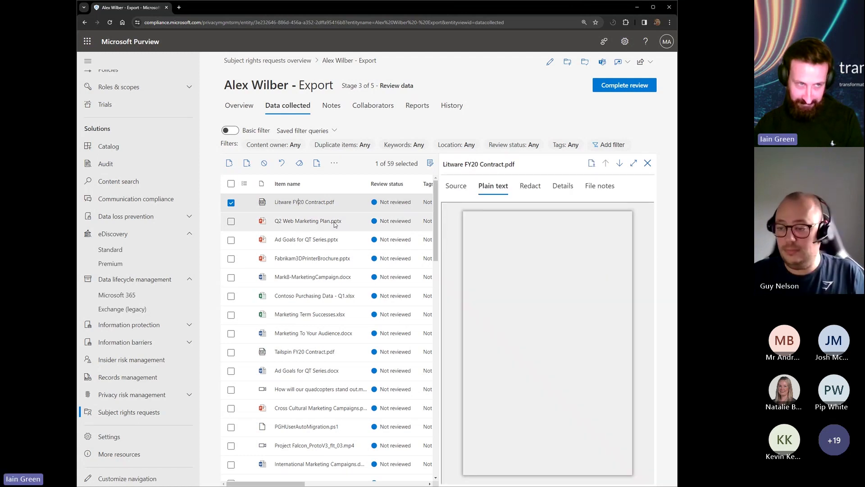
{"action": "left_click", "coordinate": [539, 188]}
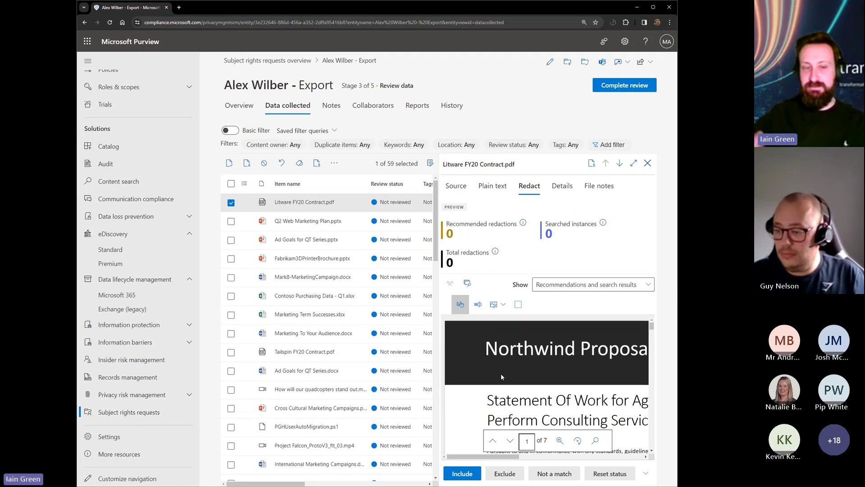
{"action": "scroll", "coordinate": [488, 367], "scroll_direction": "down", "scroll_amount": 3}
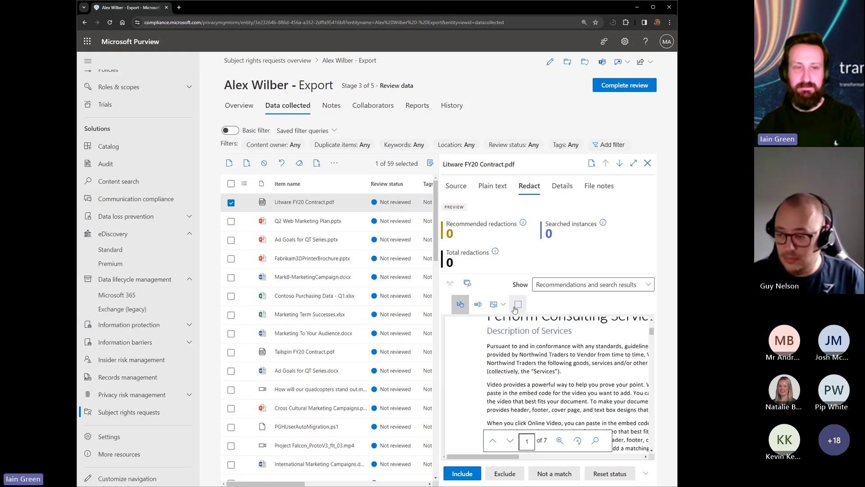
{"action": "left_click", "coordinate": [499, 306]}
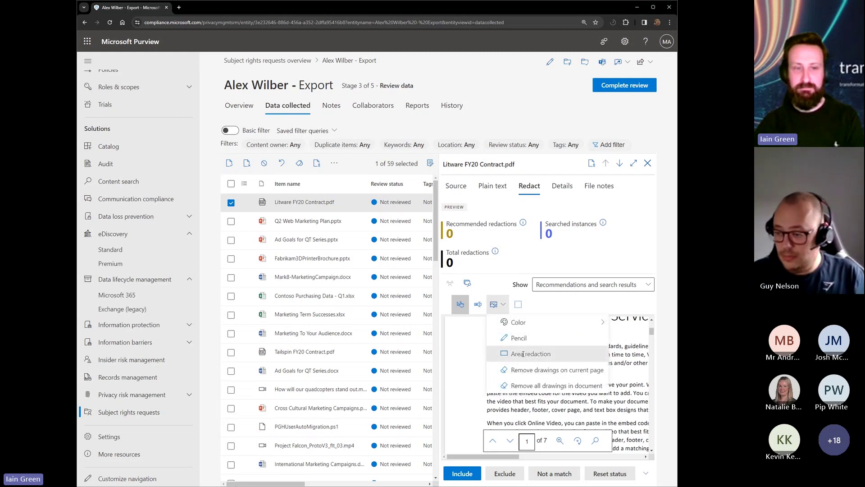
{"action": "left_click", "coordinate": [522, 353]}
{"action": "left_click_drag", "start_coordinate": [484, 340], "coordinate": [600, 376]}
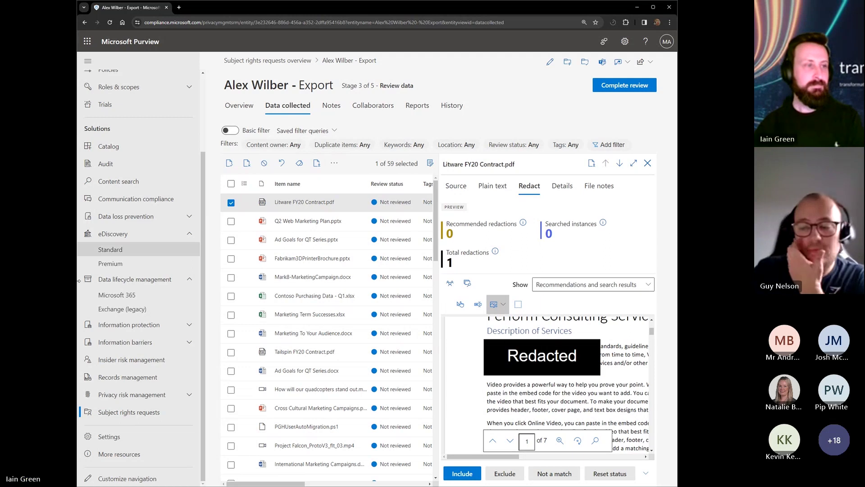
Open eDiscovery (Premium) and view its list of cases
{"action": "left_click", "coordinate": [115, 279]}
{"action": "left_click", "coordinate": [115, 262]}
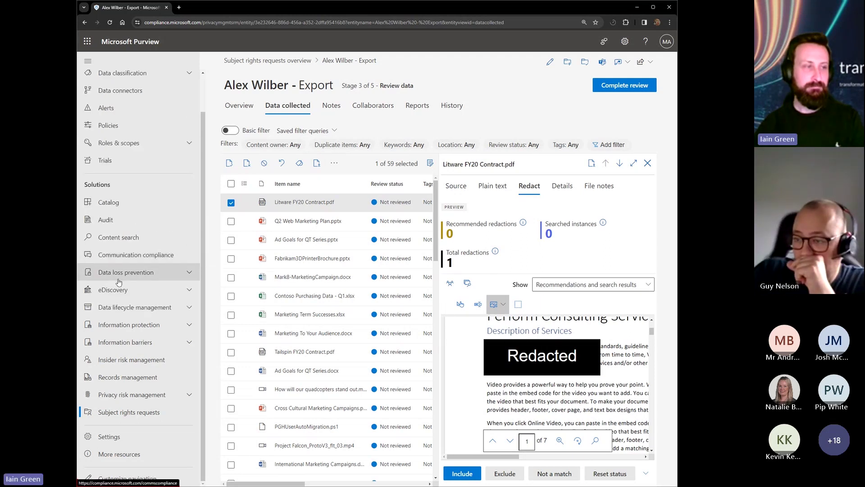
{"action": "left_click", "coordinate": [118, 288]}
{"action": "left_click", "coordinate": [155, 293]}
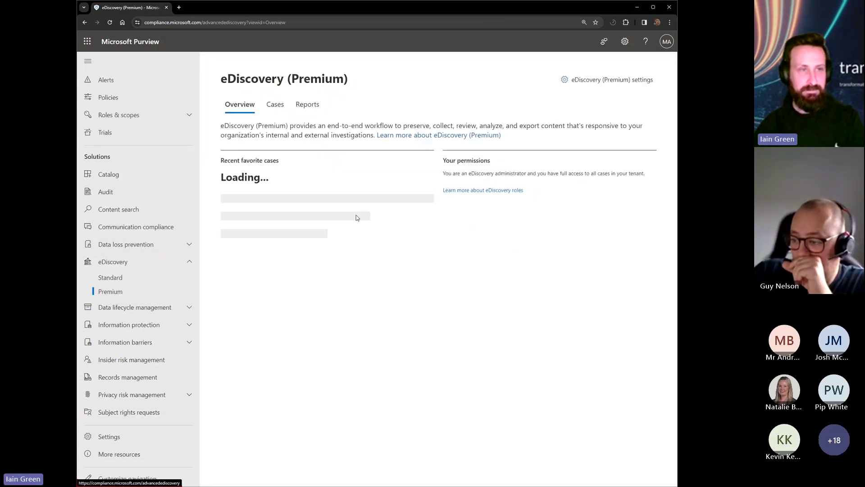
{"action": "left_click", "coordinate": [275, 120]}
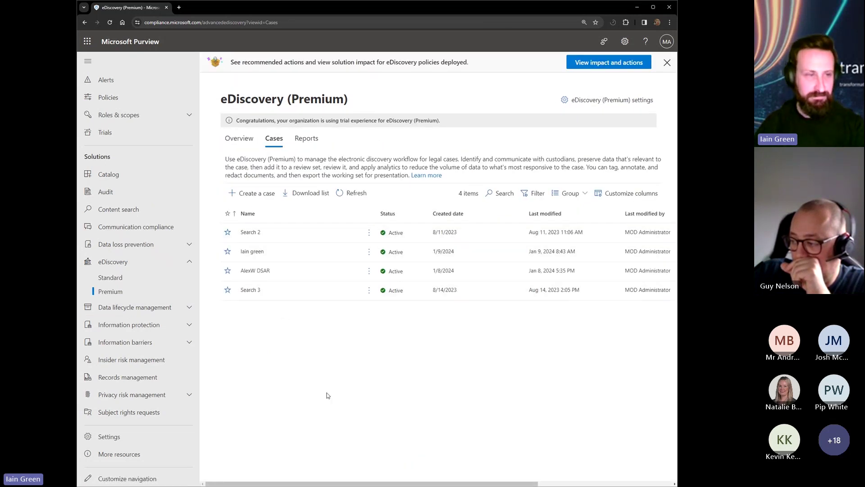
Open the DSAR case created on 1/8/2024 and examine its collections and review sets
{"action": "left_click", "coordinate": [255, 271]}
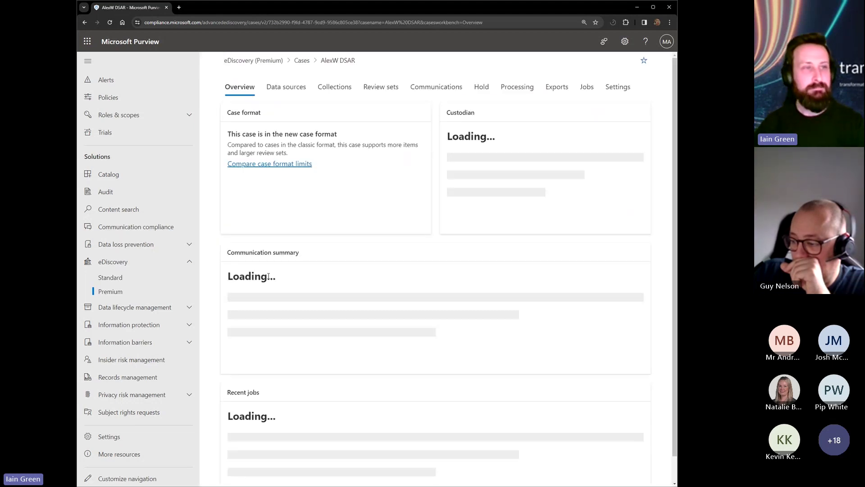
{"action": "left_click", "coordinate": [339, 87]}
{"action": "left_click", "coordinate": [376, 87]}
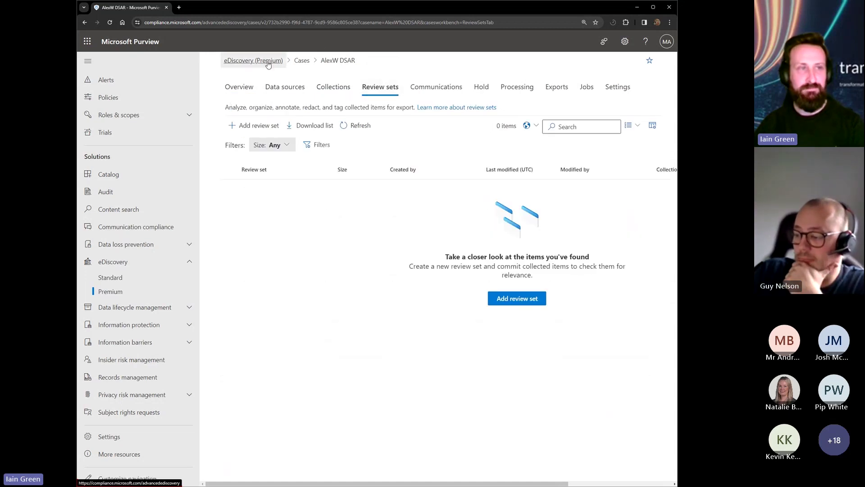
{"action": "left_click", "coordinate": [319, 87]}
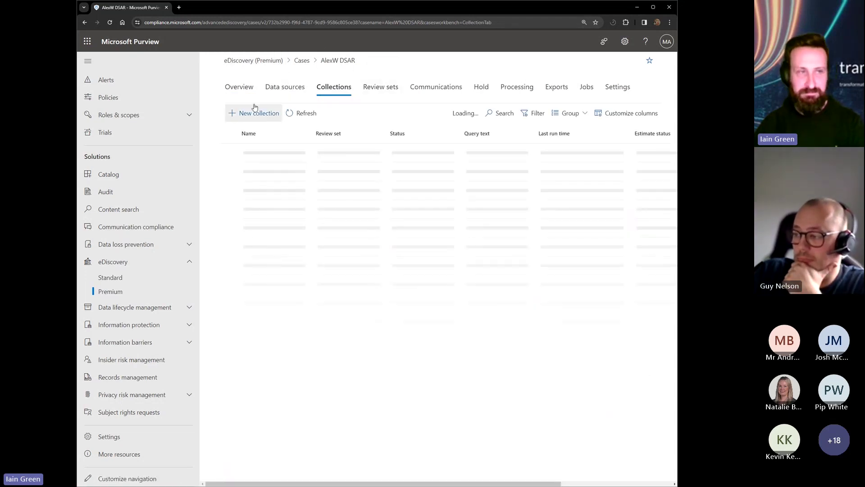
{"action": "left_click", "coordinate": [378, 90]}
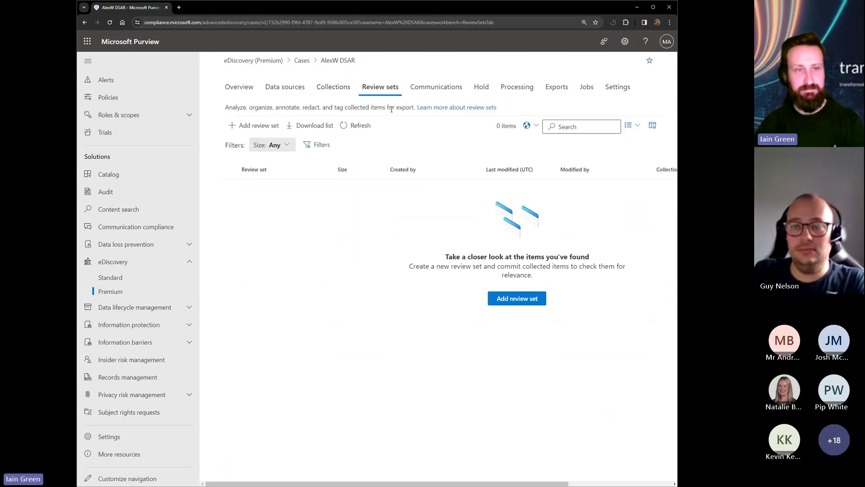
View the overview of the eDiscovery case created on 1/9/2024 and return to the case list
{"action": "left_click", "coordinate": [303, 61]}
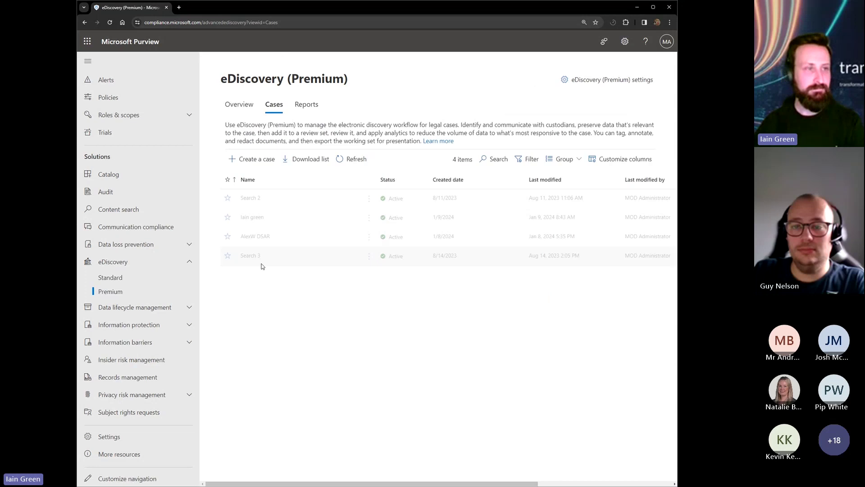
{"action": "left_click", "coordinate": [255, 252]}
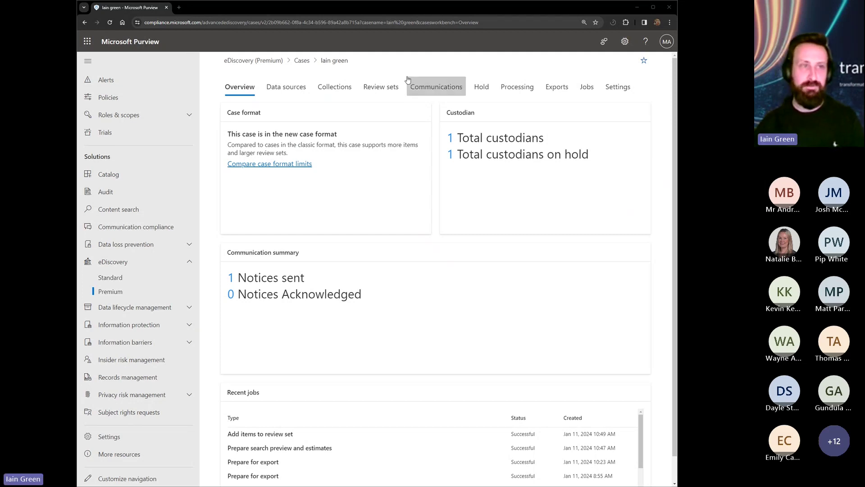
{"action": "left_click", "coordinate": [301, 61]}
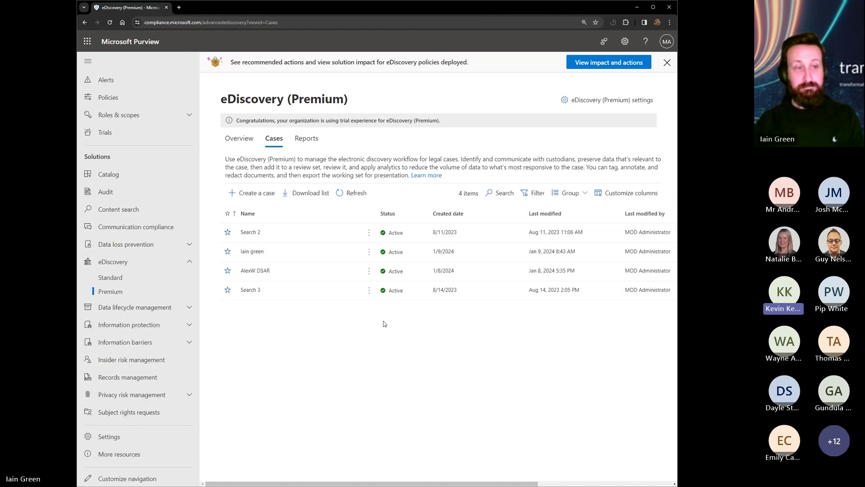
Return to the subject rights requests overview and expand the Privacy risk management section
{"action": "left_click", "coordinate": [155, 415]}
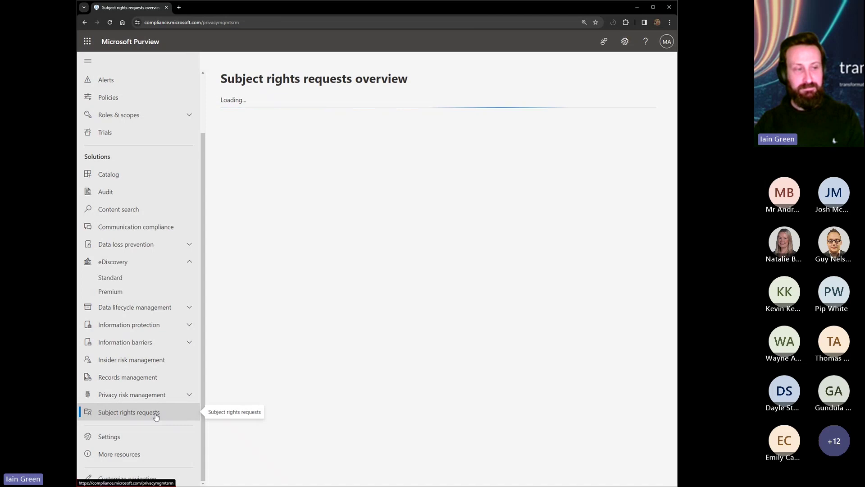
{"action": "left_click", "coordinate": [154, 396]}
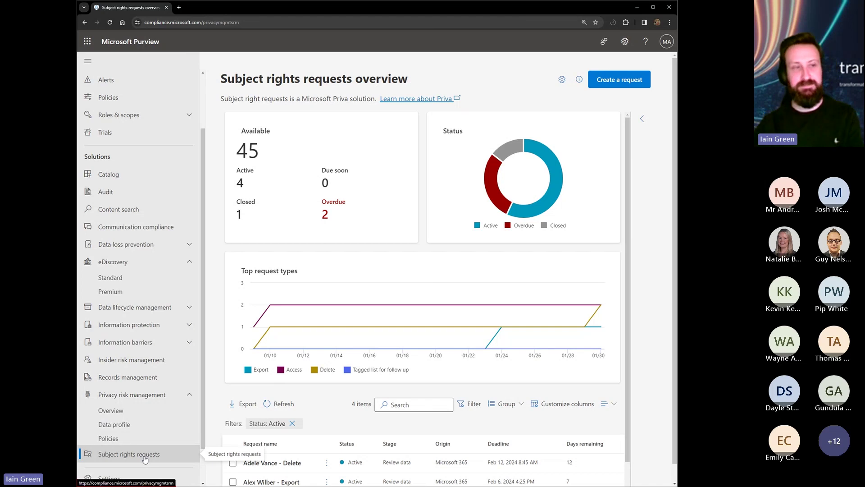
{"action": "triple_click", "coordinate": [455, 82]}
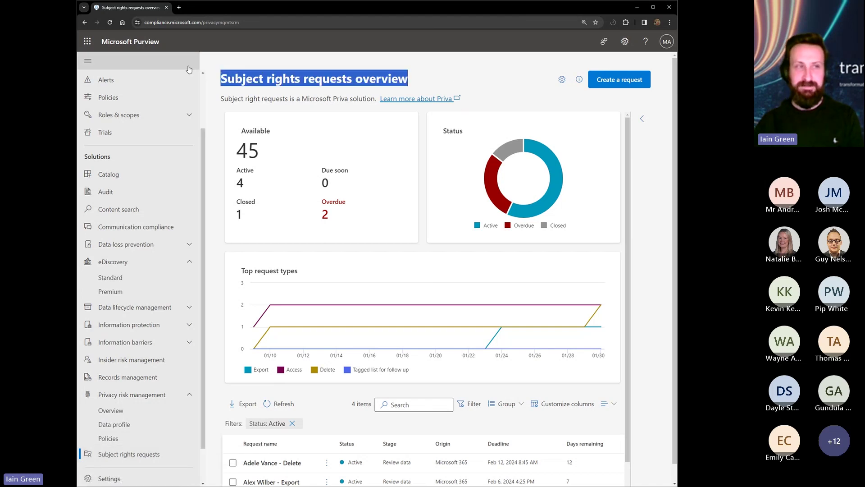
{"action": "left_click", "coordinate": [264, 77]}
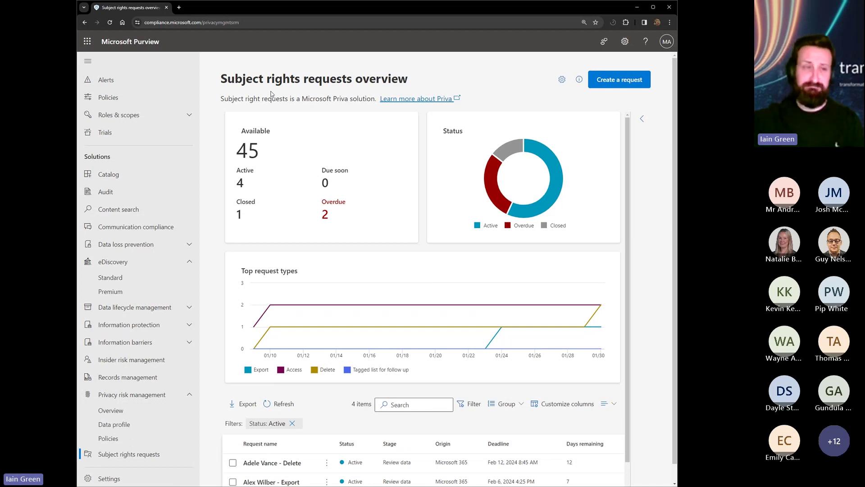
{"action": "left_click_drag", "start_coordinate": [439, 80], "coordinate": [212, 76]}
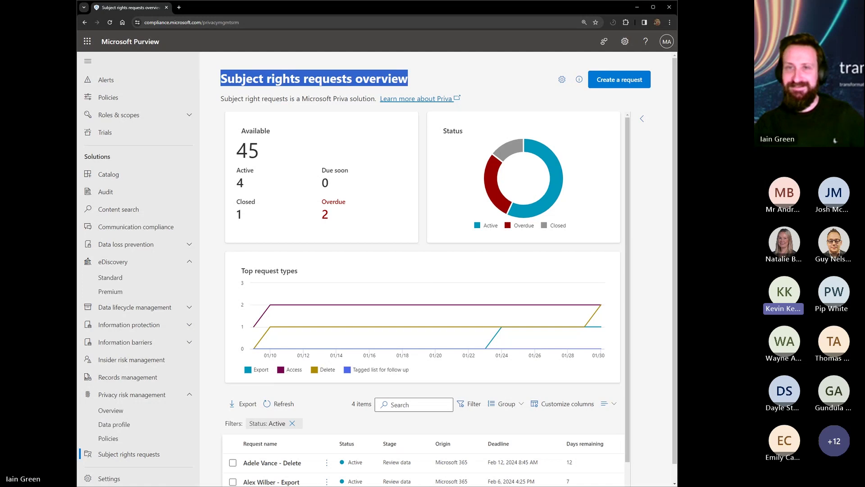
{"action": "left_click", "coordinate": [407, 78]}
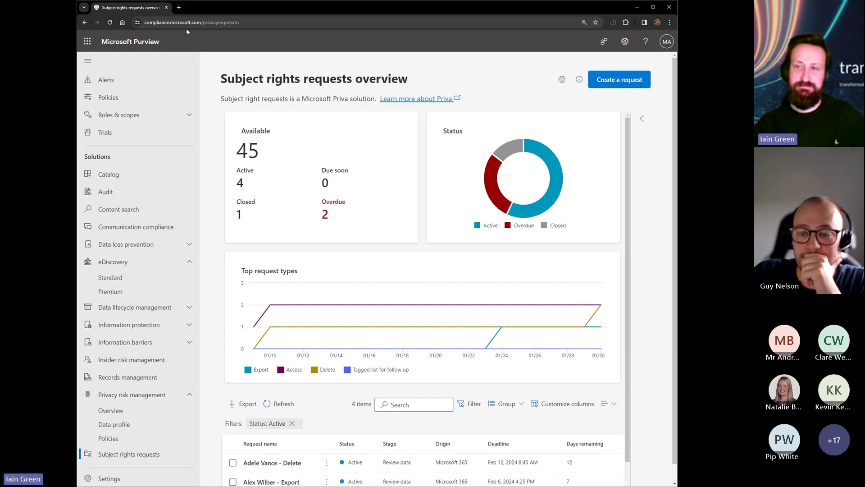
Look through the Microsoft Purview solutions role groups under Permissions and return to the subject rights requests overview
{"action": "scroll", "coordinate": [112, 130], "scroll_direction": "up", "scroll_amount": 1}
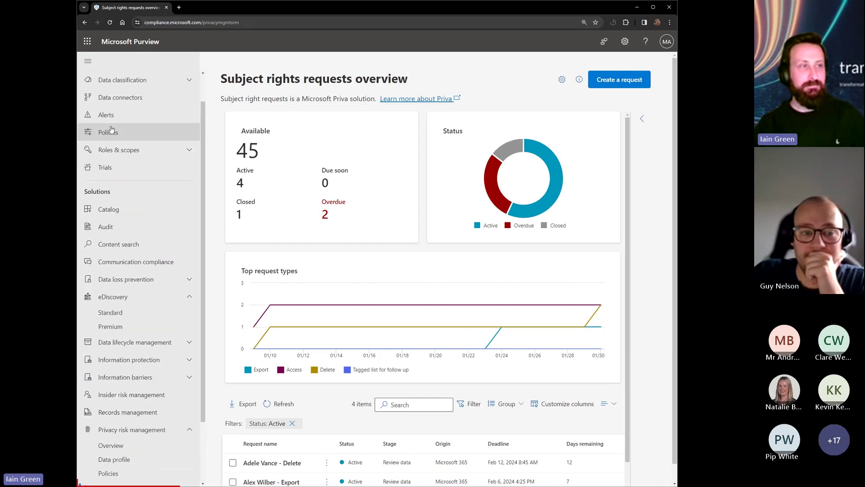
{"action": "left_click", "coordinate": [130, 150]}
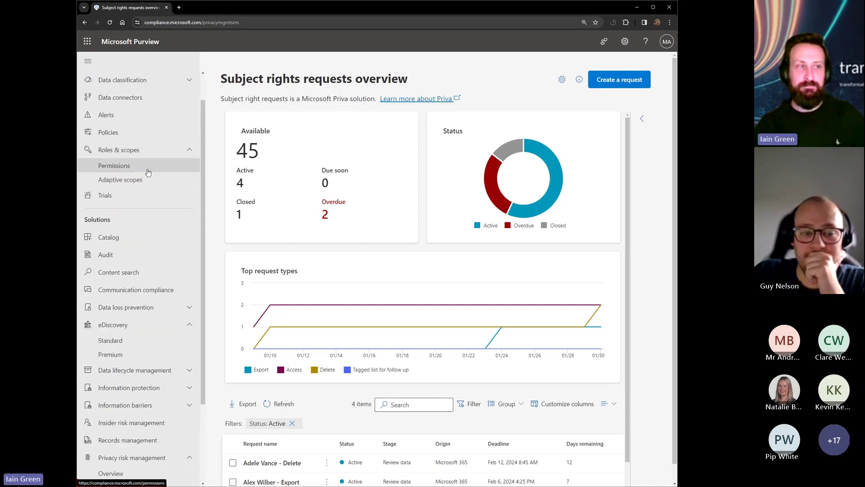
{"action": "left_click", "coordinate": [148, 172]}
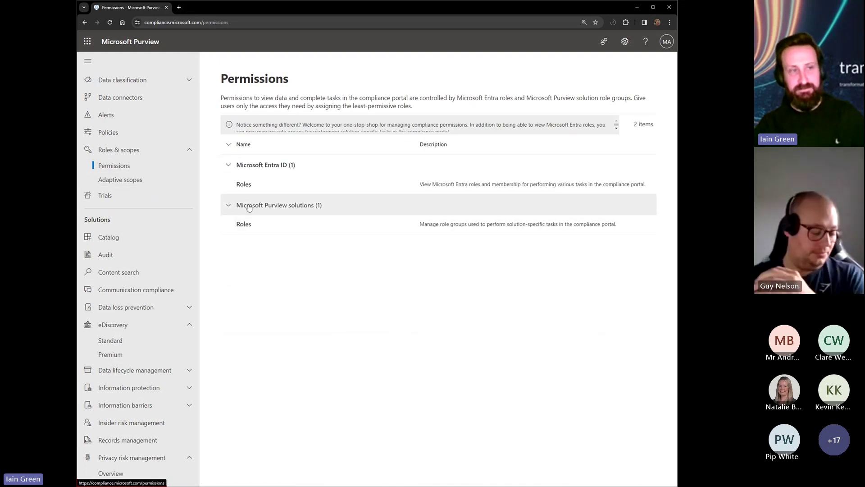
{"action": "left_click", "coordinate": [243, 225]}
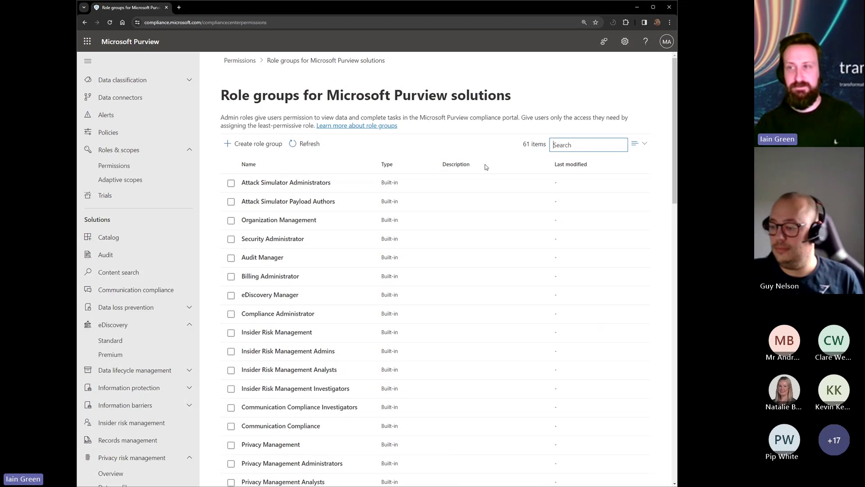
{"action": "scroll", "coordinate": [484, 164], "scroll_direction": "down", "scroll_amount": 4}
{"action": "scroll", "coordinate": [142, 362], "scroll_direction": "down", "scroll_amount": 3}
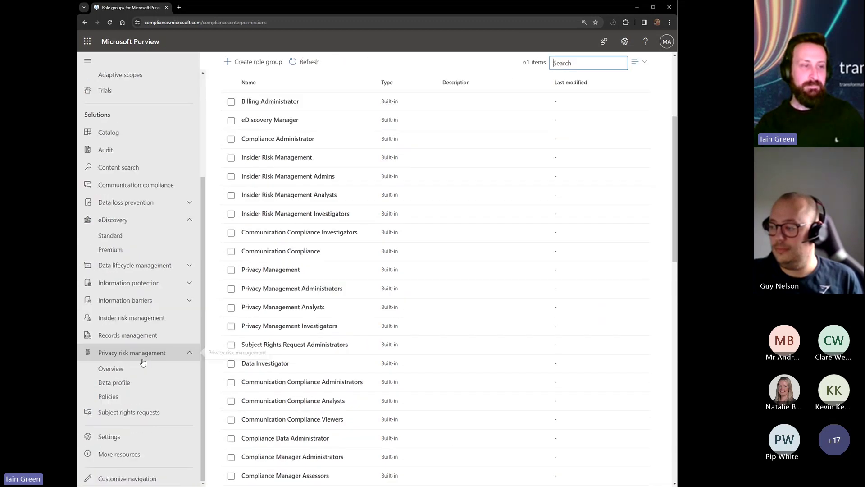
{"action": "left_click", "coordinate": [141, 416]}
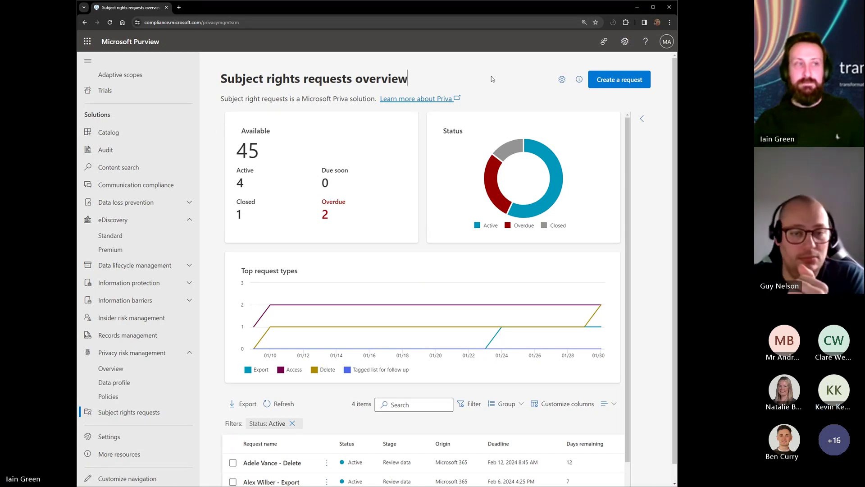
Review the Microsoft Purview solutions role groups again, and view the adaptive scopes
{"action": "scroll", "coordinate": [169, 221], "scroll_direction": "up", "scroll_amount": 3}
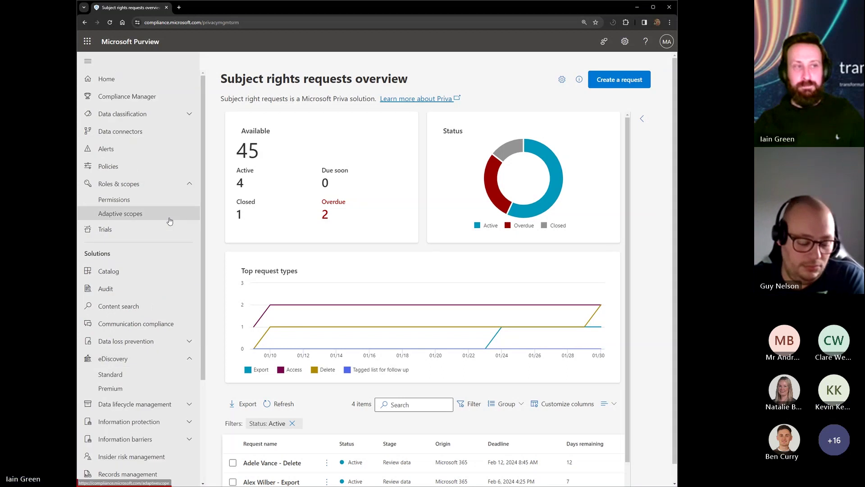
{"action": "left_click", "coordinate": [149, 199]}
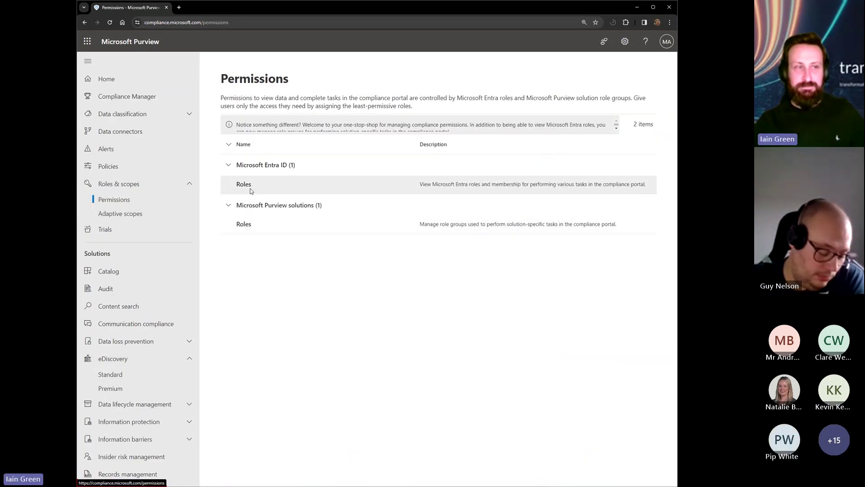
{"action": "left_click", "coordinate": [245, 226]}
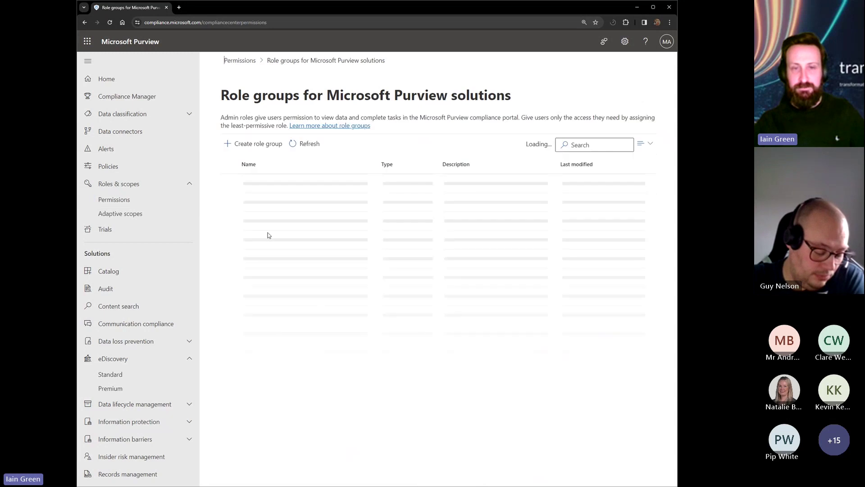
{"action": "left_click", "coordinate": [587, 146]}
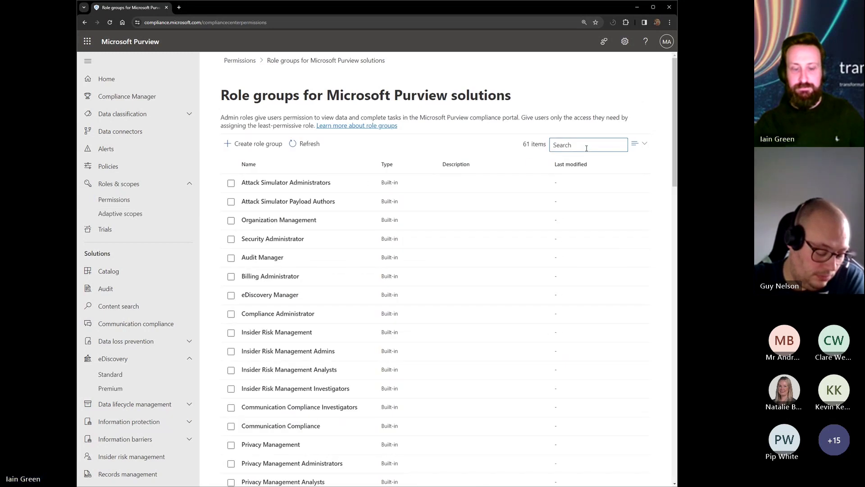
{"action": "scroll", "coordinate": [458, 259], "scroll_direction": "down", "scroll_amount": 4}
{"action": "scroll", "coordinate": [457, 260], "scroll_direction": "up", "scroll_amount": 4}
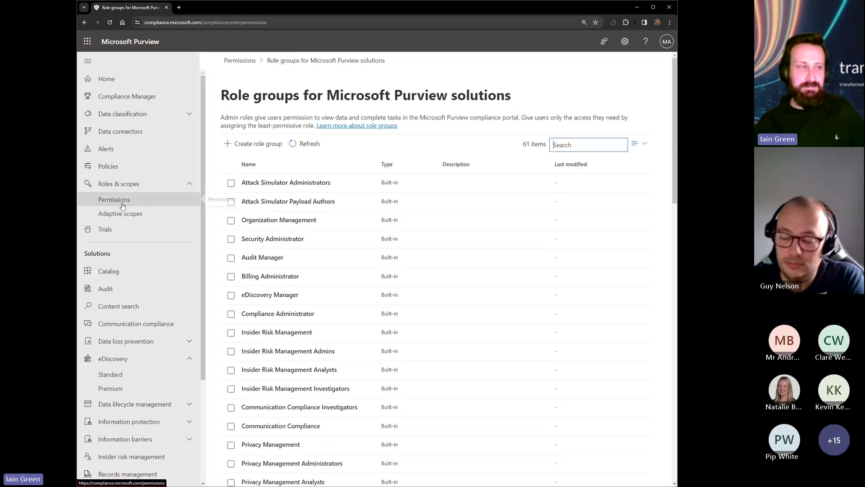
{"action": "left_click", "coordinate": [180, 199]}
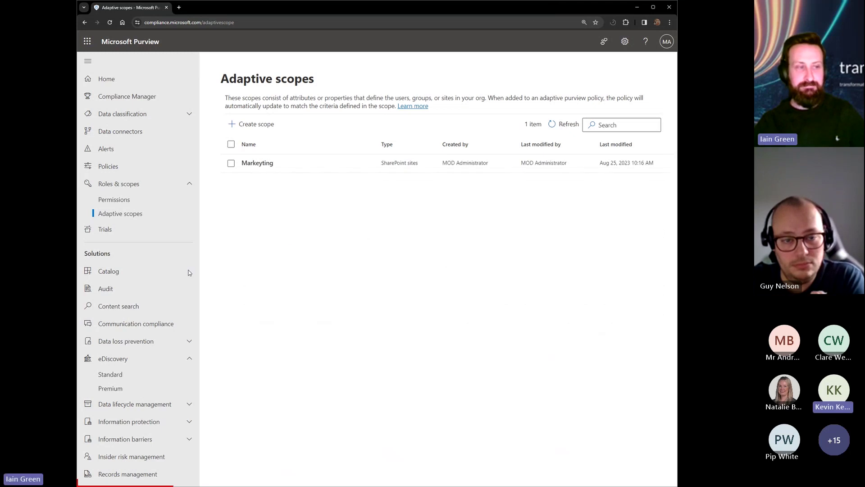
Open the delete request due Feb 12, 2024 from the subject rights requests and examine its priority items to review, including the Confidential category
{"action": "scroll", "coordinate": [188, 272], "scroll_direction": "down", "scroll_amount": 3}
{"action": "left_click", "coordinate": [138, 418]}
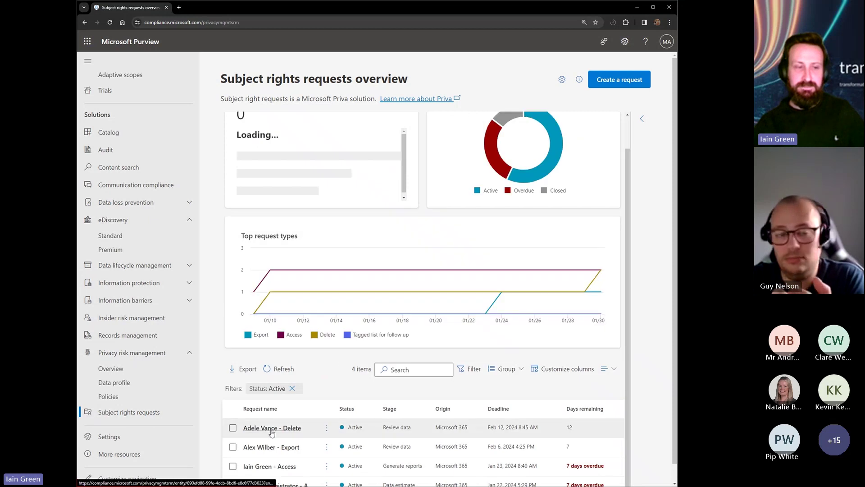
{"action": "left_click", "coordinate": [271, 386]}
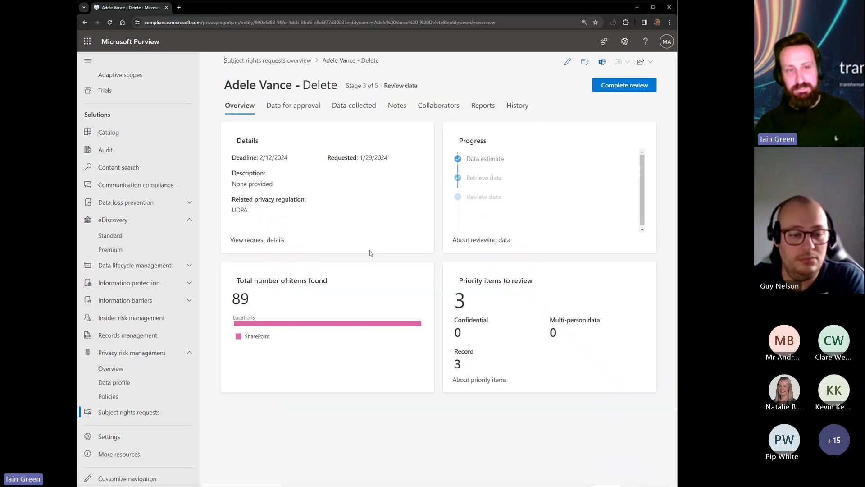
{"action": "left_click_drag", "start_coordinate": [488, 364], "coordinate": [456, 284]}
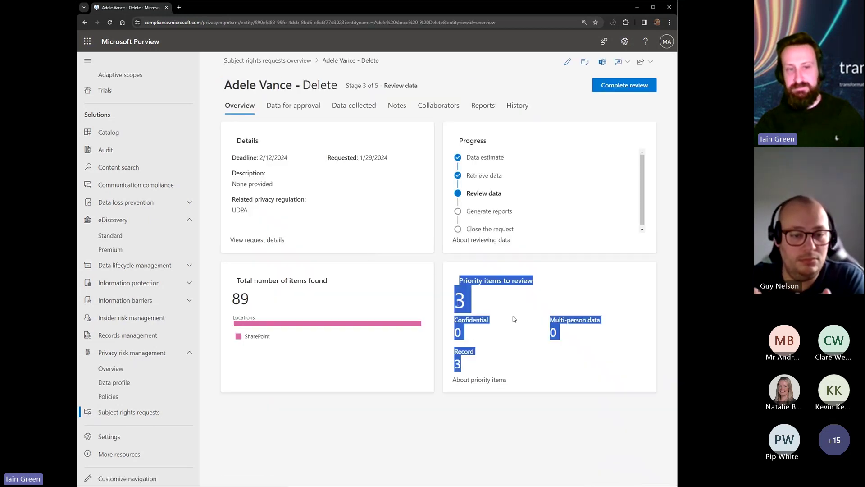
{"action": "left_click", "coordinate": [493, 327]}
{"action": "left_click_drag", "start_coordinate": [459, 326], "coordinate": [455, 320]}
{"action": "left_click", "coordinate": [456, 321]}
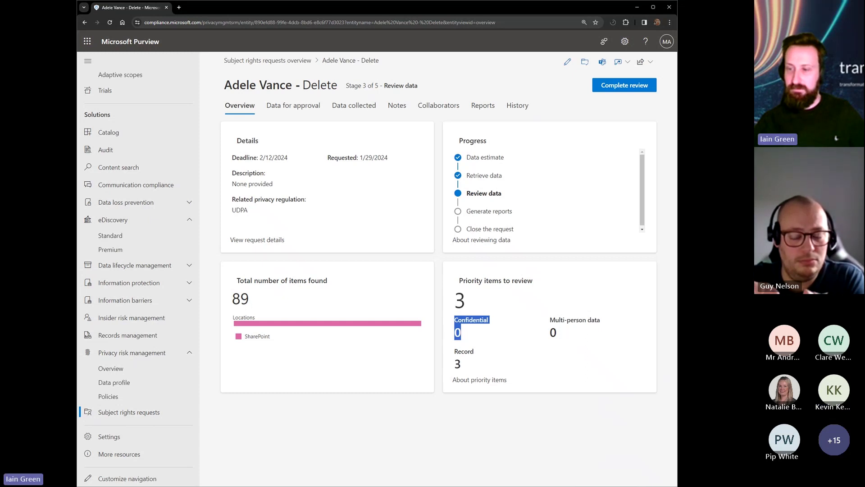
{"action": "key", "text": "alt+Tab"}
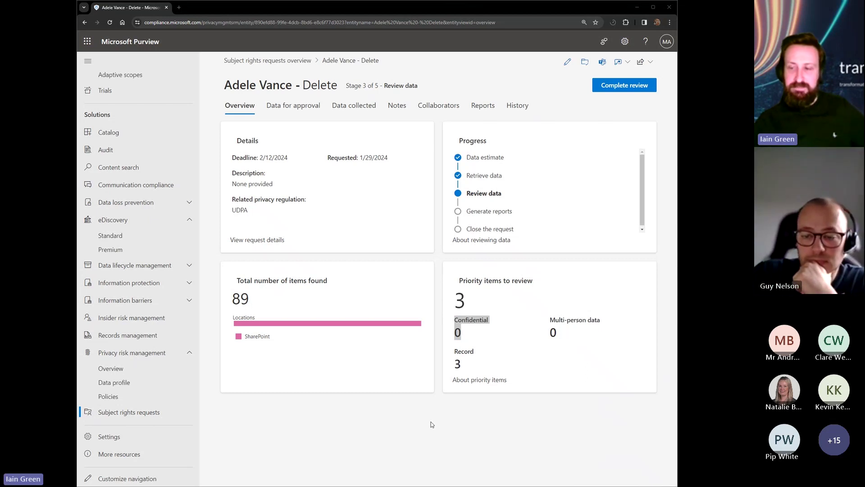
{"action": "left_click", "coordinate": [377, 430]}
Look through the sensitive info types in the Data classification classifiers and start a search of the list
{"action": "scroll", "coordinate": [116, 189], "scroll_direction": "up", "scroll_amount": 2}
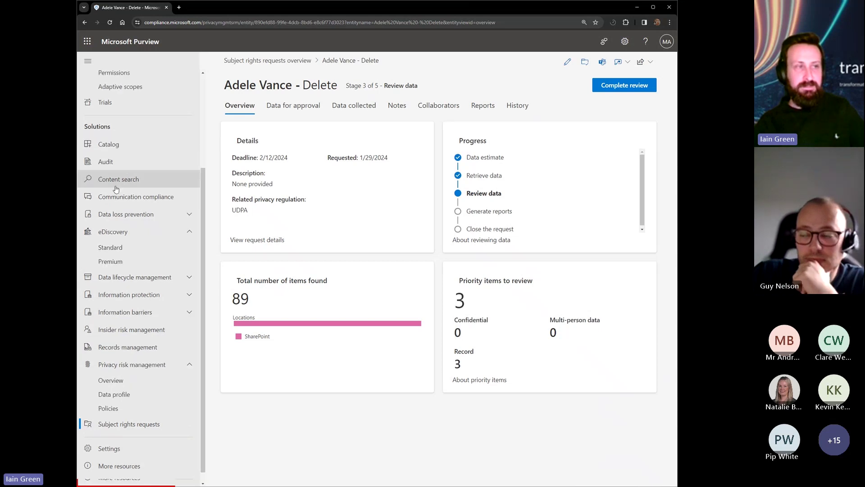
{"action": "scroll", "coordinate": [115, 190], "scroll_direction": "up", "scroll_amount": 3}
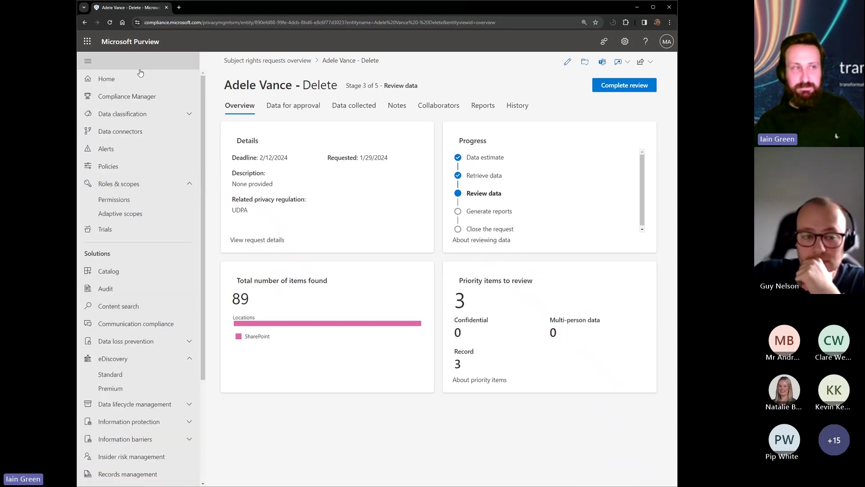
{"action": "left_click", "coordinate": [188, 114]}
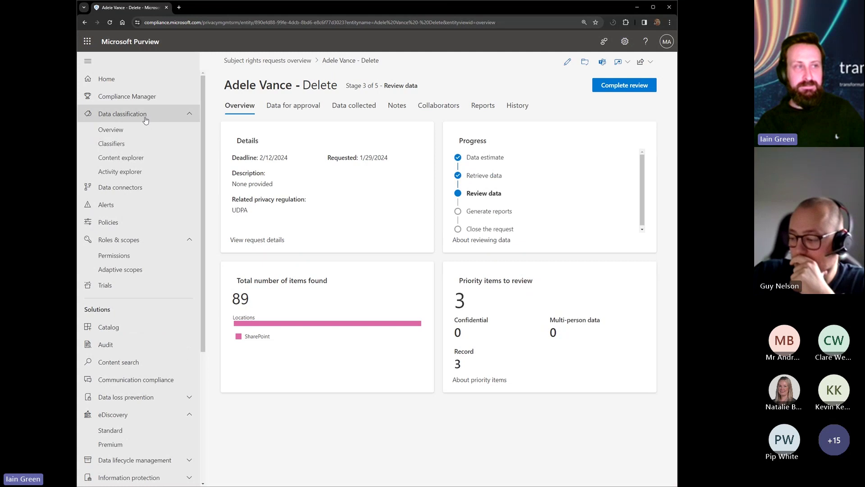
{"action": "left_click", "coordinate": [151, 145]}
{"action": "left_click", "coordinate": [327, 104]}
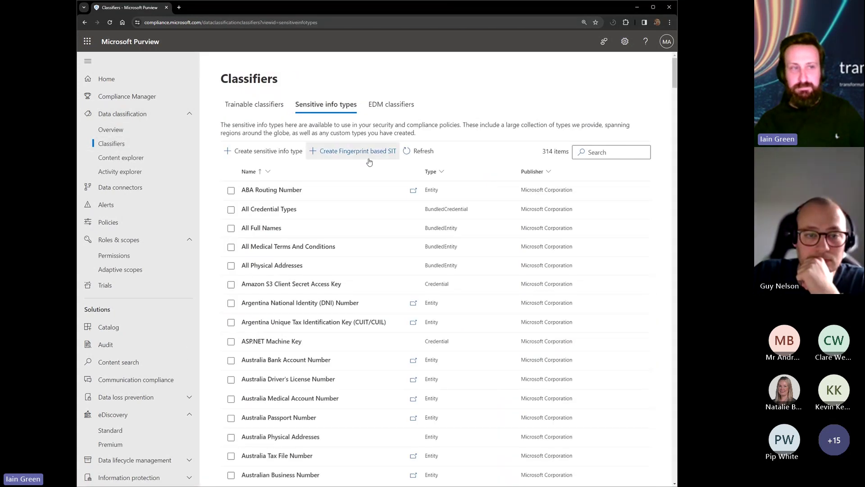
{"action": "scroll", "coordinate": [290, 191], "scroll_direction": "down", "scroll_amount": 2}
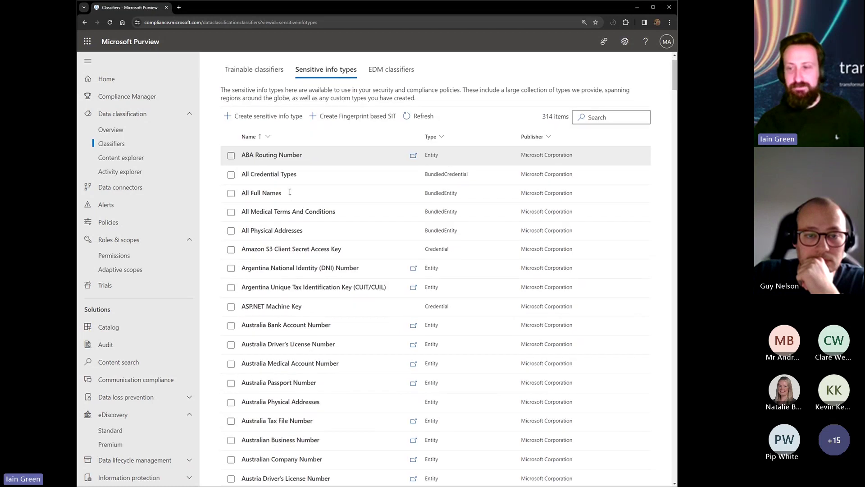
{"action": "scroll", "coordinate": [283, 190], "scroll_direction": "up", "scroll_amount": 2}
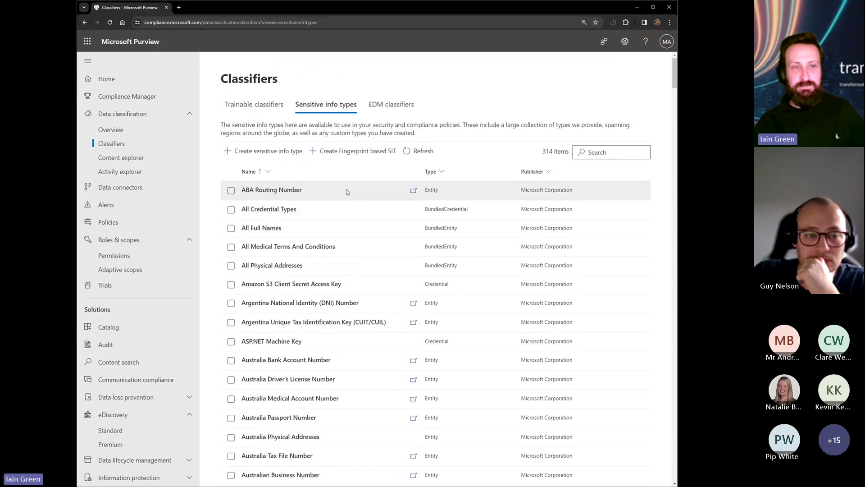
{"action": "left_click", "coordinate": [586, 156]}
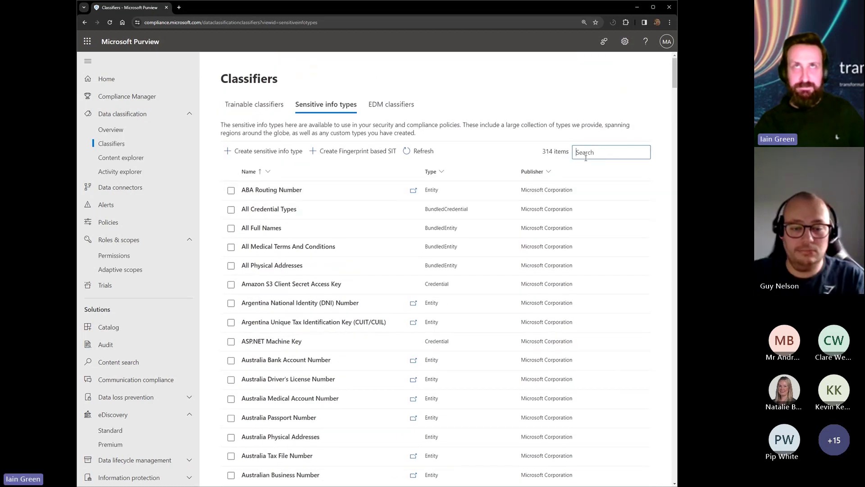